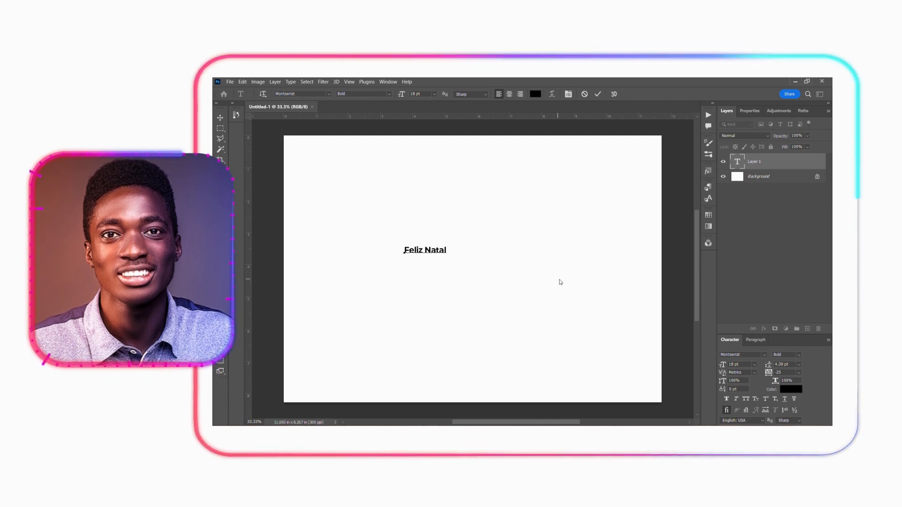
# - Scale the Feliz Natal text up to about 456% of its size and apply the transformation
pyautogui.click(224, 117)
pyautogui.hotkey('ctrl', 't')
pyautogui.moveTo(446, 250); pyautogui.dragTo(595, 269)
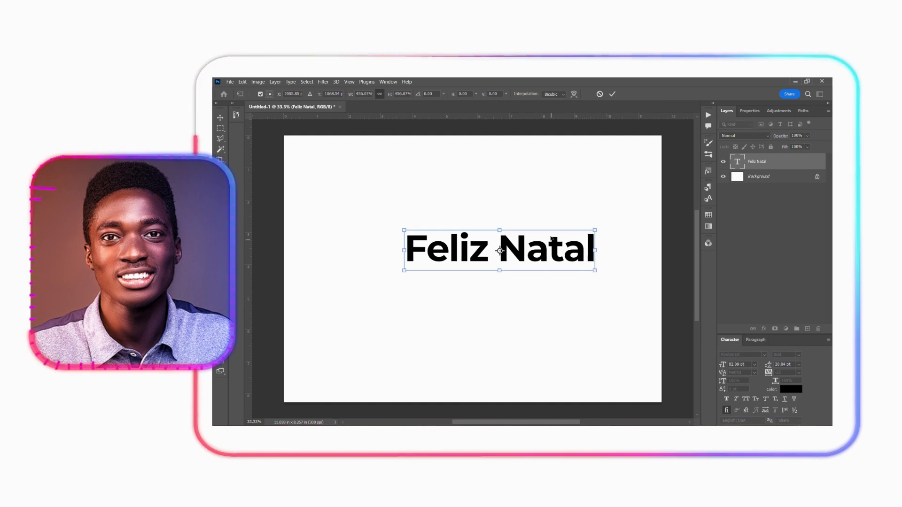
pyautogui.press('Return')
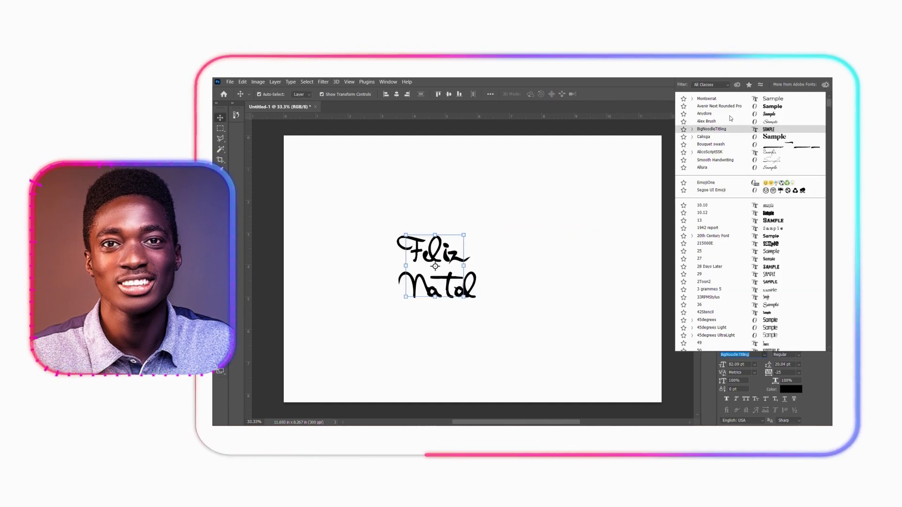
# - Select both the Feliz and Natal text layers and convert them to shapes
pyautogui.click(716, 107)
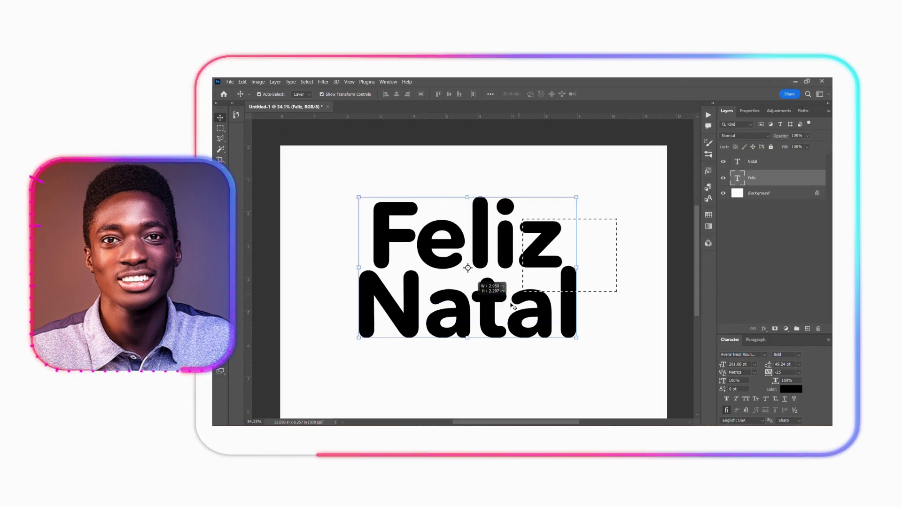
pyautogui.keyDown('shift'); pyautogui.click(421, 332); pyautogui.keyUp('shift')
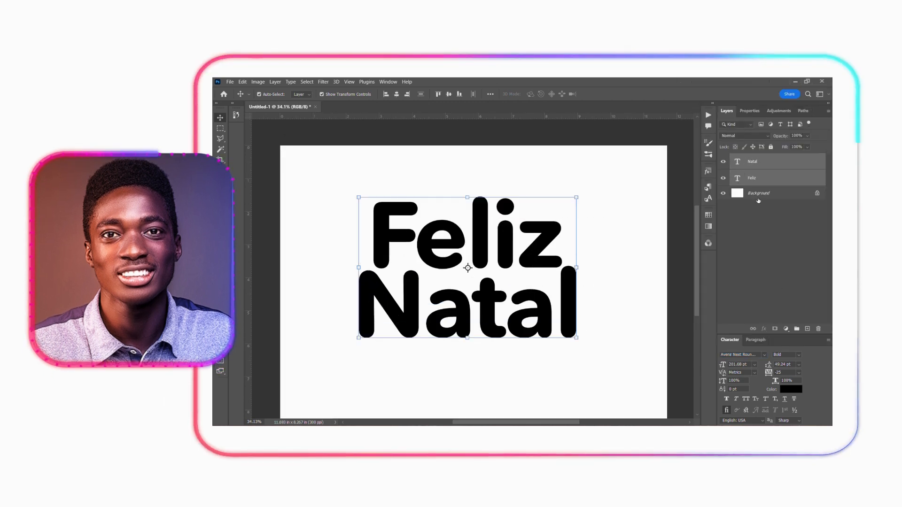
pyautogui.rightClick(763, 182)
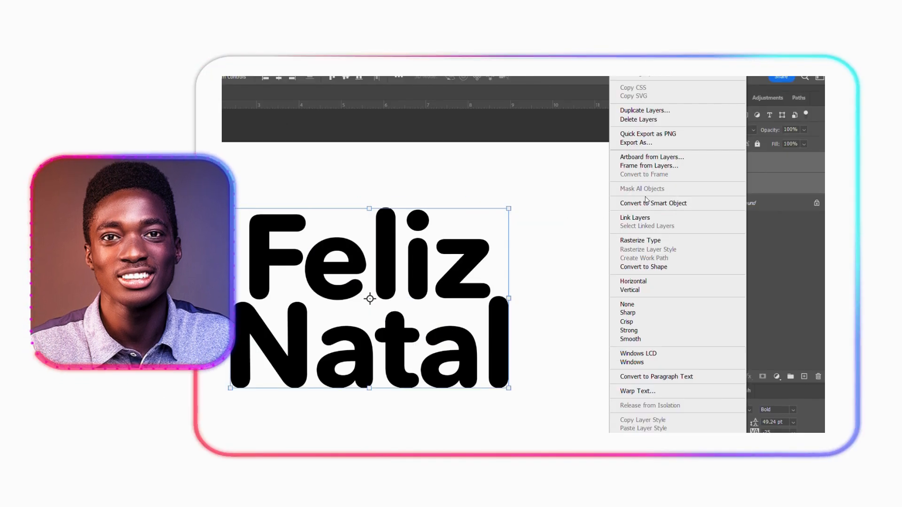
pyautogui.click(642, 267)
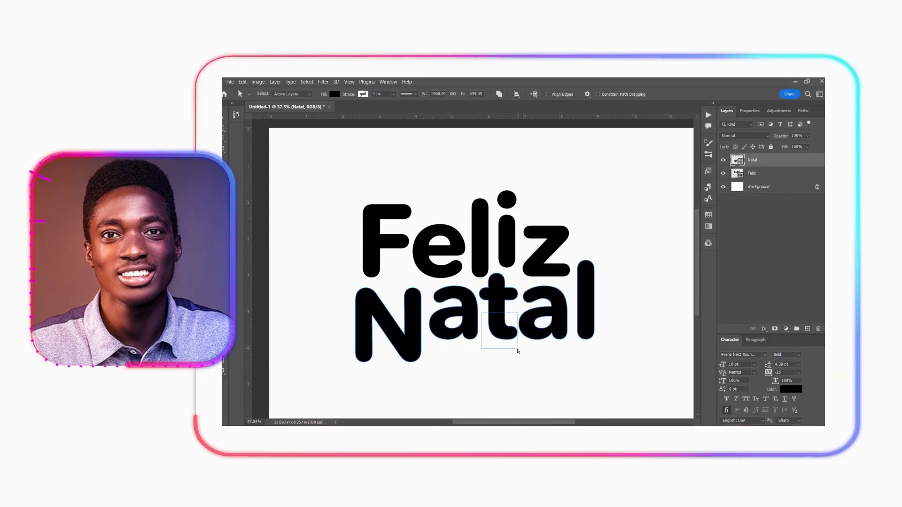
# - Reshape the t of Natal by stretching its lower end below the neighbouring letters
pyautogui.moveTo(517, 349); pyautogui.dragTo(518, 351)
pyautogui.scroll(5, 513, 338)
pyautogui.moveTo(502, 308); pyautogui.dragTo(502, 341)
pyautogui.scroll(-4, 506, 284)
pyautogui.click(604, 290)
# - Cut the first a of Natal and paste it as a separate shape layer
pyautogui.click(492, 302)
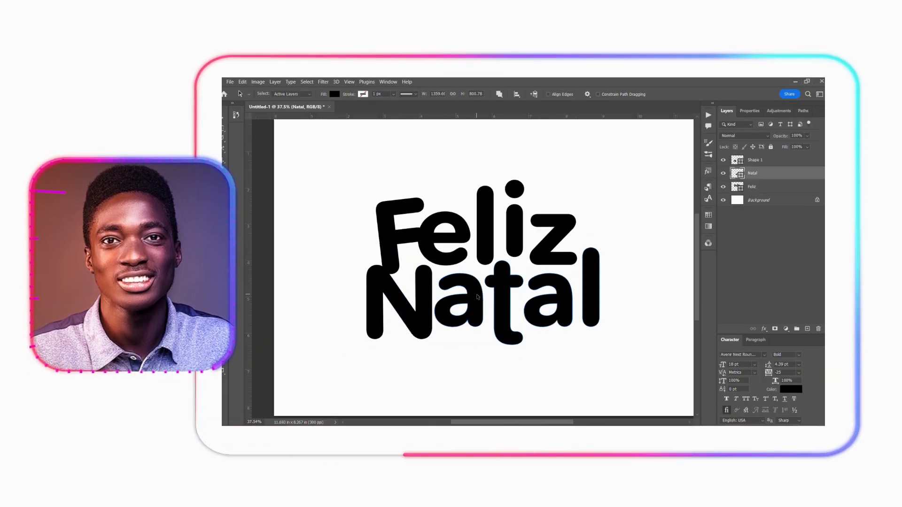
pyautogui.click(475, 301)
pyautogui.hotkey('ctrl', 'x')
pyautogui.click(770, 263)
pyautogui.hotkey('ctrl', 'v')
# - Cut the t and the second a out of the Natal shape and paste each onto its own layer
pyautogui.click(752, 187)
pyautogui.click(502, 305)
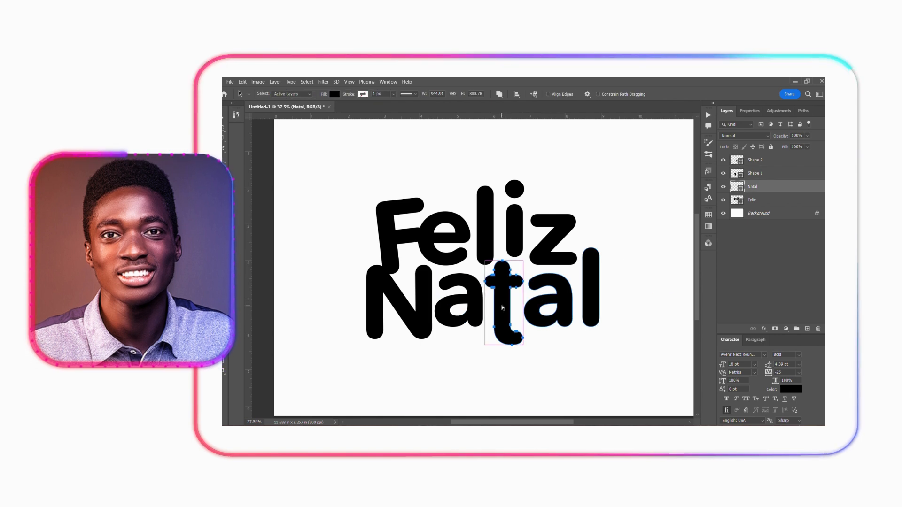
pyautogui.hotkey('ctrl', 'x')
pyautogui.click(770, 273)
pyautogui.hotkey('ctrl', 'v')
pyautogui.press('p')
pyautogui.click(364, 93)
pyautogui.click(771, 272)
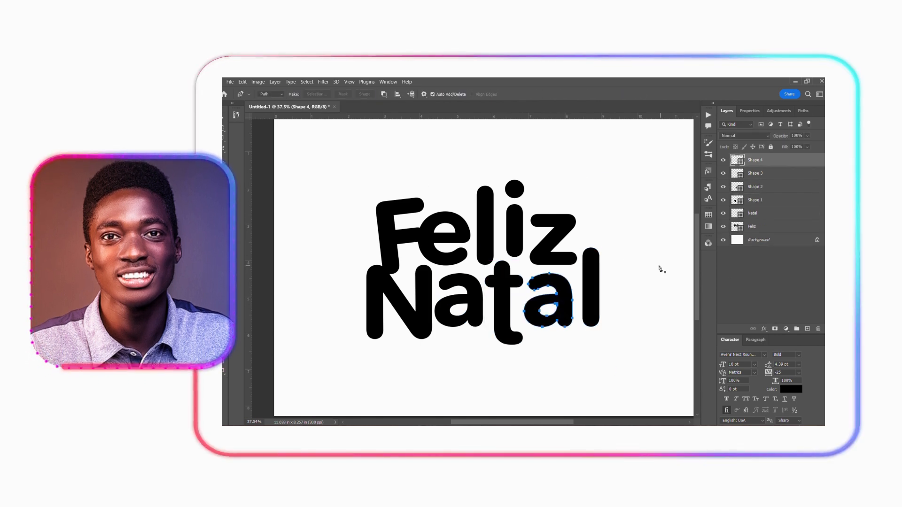
# - Cut the F out of the Feliz shape and paste it onto its own layer
pyautogui.click(388, 234)
pyautogui.press('a')
pyautogui.hotkey('ctrl', 'x')
pyautogui.hotkey('ctrl', 'v')
pyautogui.click(365, 94)
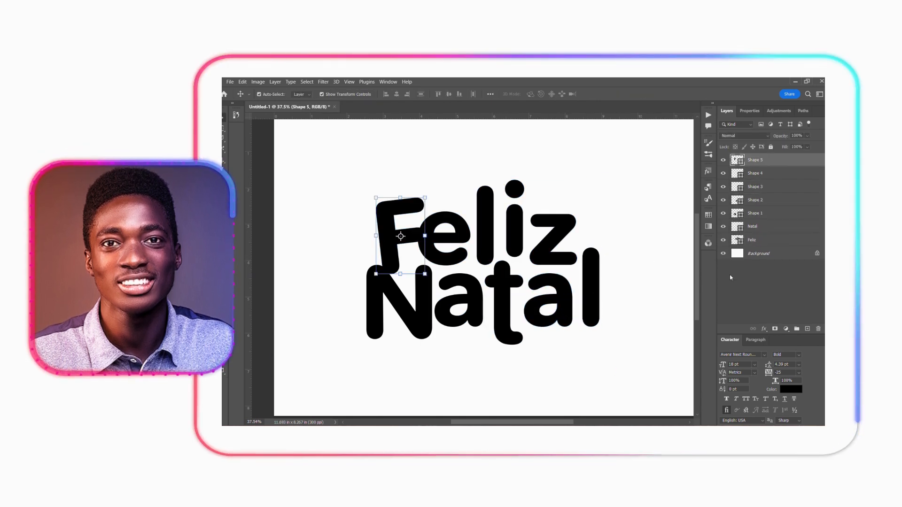
pyautogui.click(731, 277)
# - Cut the e out of the Feliz shape and paste it onto its own layer
pyautogui.click(427, 238)
pyautogui.hotkey('ctrl', 'x')
pyautogui.click(756, 281)
pyautogui.hotkey('ctrl', 'v')
pyautogui.click(364, 94)
pyautogui.click(756, 296)
# - Cut the l out of the Feliz shape and paste it onto its own layer
pyautogui.click(484, 238)
pyautogui.hotkey('ctrl', 'x')
pyautogui.hotkey('ctrl', 'v')
pyautogui.click(365, 94)
# - Cut the i with its dot out of the Feliz shape and paste it onto its own layer
pyautogui.moveTo(532, 174); pyautogui.dragTo(511, 221)
pyautogui.hotkey('ctrl', 'x')
pyautogui.click(757, 303)
pyautogui.hotkey('ctrl', 'v')
pyautogui.press('p')
pyautogui.click(364, 94)
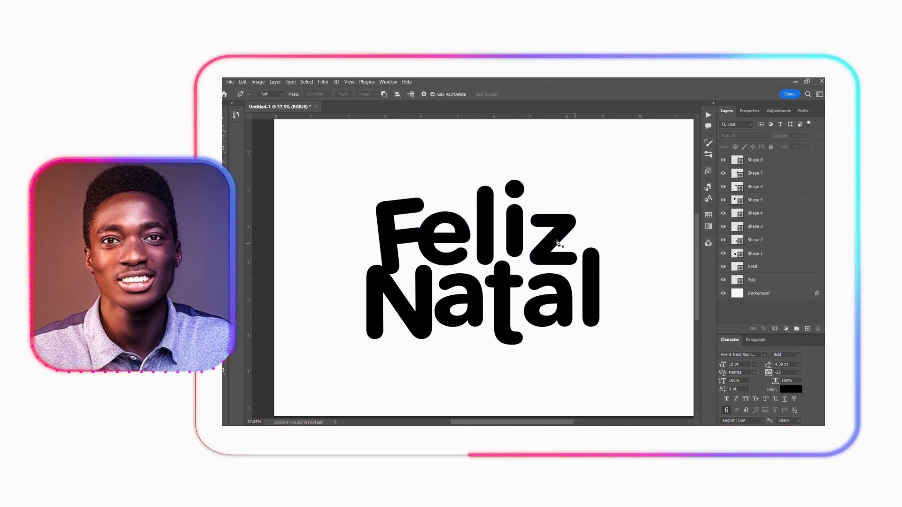
# - Rename the Feliz layer z, the Natal layer L and the Shape 1 layer N
pyautogui.click(760, 280)
pyautogui.press('v')
pyautogui.click(754, 161)
pyautogui.doubleClick(752, 280)
pyautogui.write('z')
pyautogui.doubleClick(752, 266)
pyautogui.write('L')
pyautogui.doubleClick(754, 254)
pyautogui.write('N')
# - Rename the Shape 2 to Shape 6 layers a, t, a, F and e respectively
pyautogui.doubleClick(752, 240)
pyautogui.write('a')
pyautogui.doubleClick(754, 226)
pyautogui.write('t')
pyautogui.doubleClick(754, 214)
pyautogui.write('a')
pyautogui.doubleClick(754, 200)
pyautogui.write('F')
pyautogui.doubleClick(754, 187)
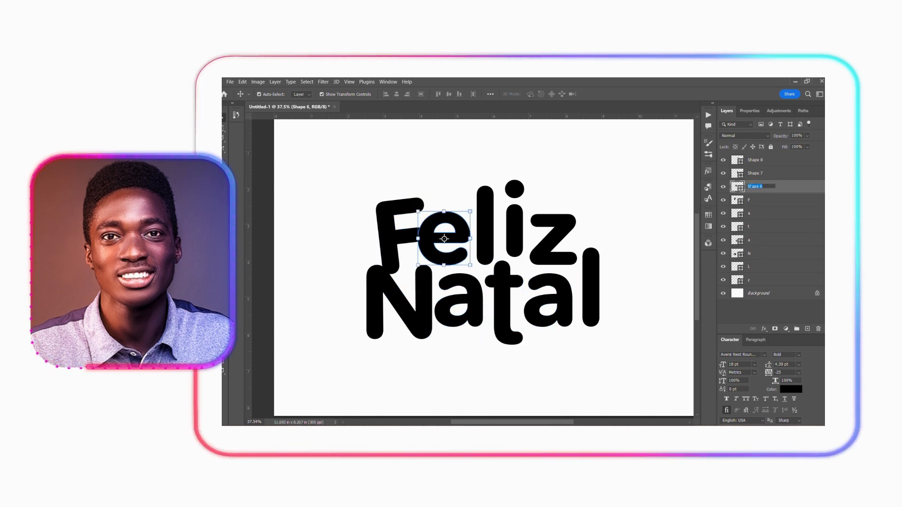
# - Group the letter layers of the upper word and name the group Feliz
pyautogui.keyDown('shift'); pyautogui.click(755, 200); pyautogui.keyUp('shift')
pyautogui.keyDown('ctrl'); pyautogui.click(754, 280); pyautogui.keyUp('ctrl')
pyautogui.hotkey('ctrl', 'g')
pyautogui.doubleClick(752, 158)
pyautogui.write('Feliz')
# - Group the letter layers of the lower word and name the group Natal
pyautogui.click(757, 225)
pyautogui.keyDown('shift'); pyautogui.click(755, 170); pyautogui.keyUp('shift')
pyautogui.hotkey('ctrl', 'g')
pyautogui.write('Natal')
pyautogui.click(756, 224)
pyautogui.scroll(-2, 519, 251)
pyautogui.scroll(2, 519, 251)
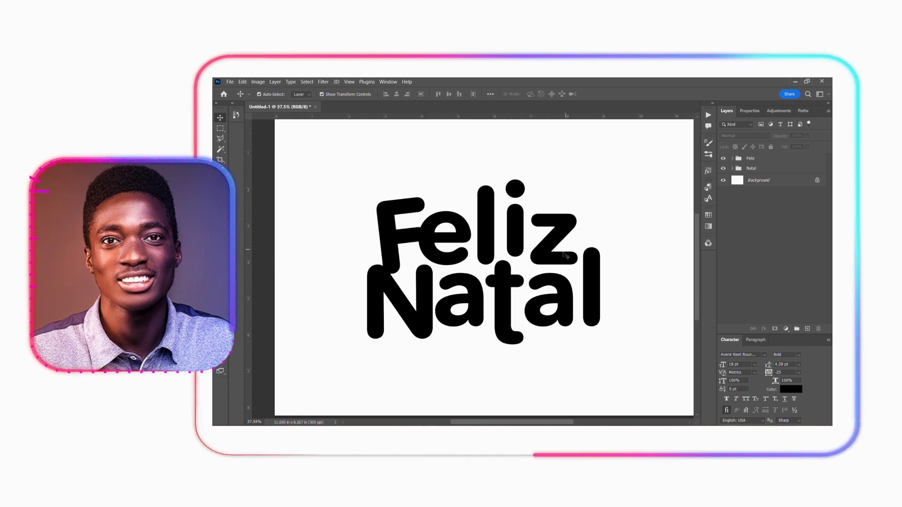
# - Examine the individual letter layers inside the Feliz and Natal groups
pyautogui.click(400, 215)
pyautogui.click(445, 237)
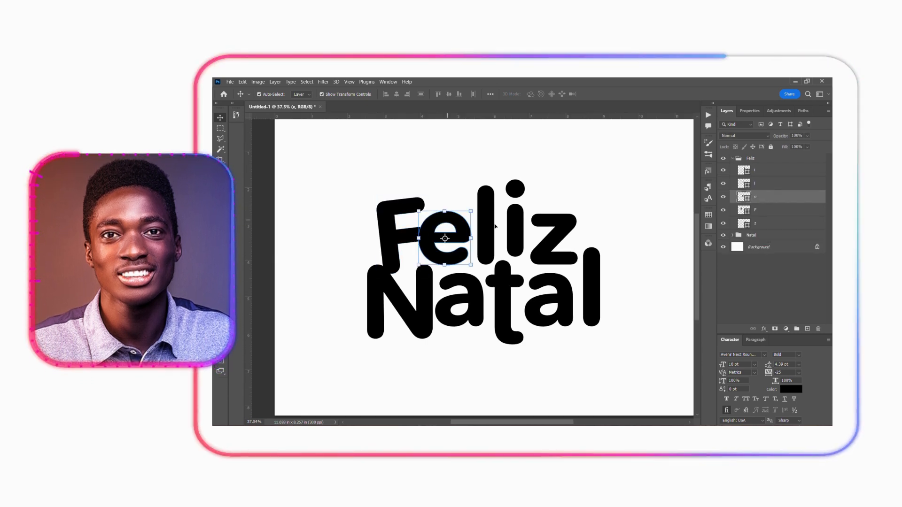
pyautogui.click(486, 225)
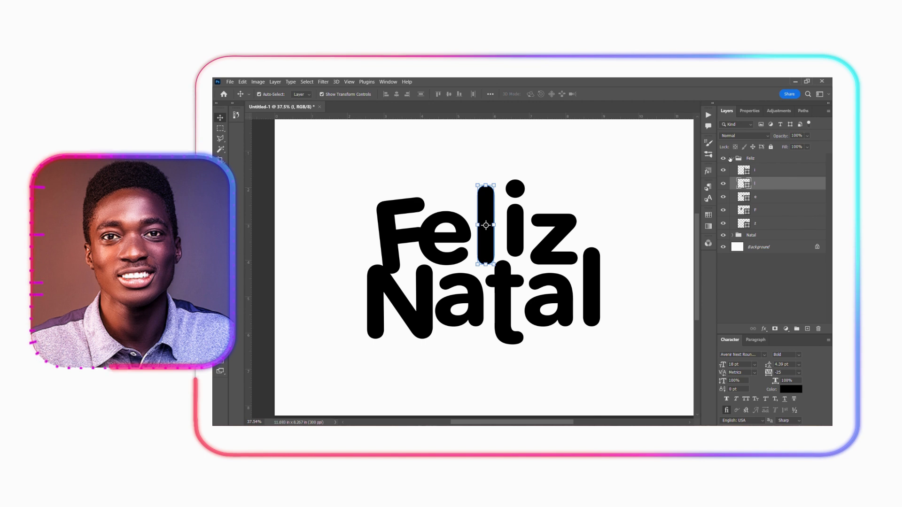
pyautogui.click(731, 158)
pyautogui.click(733, 168)
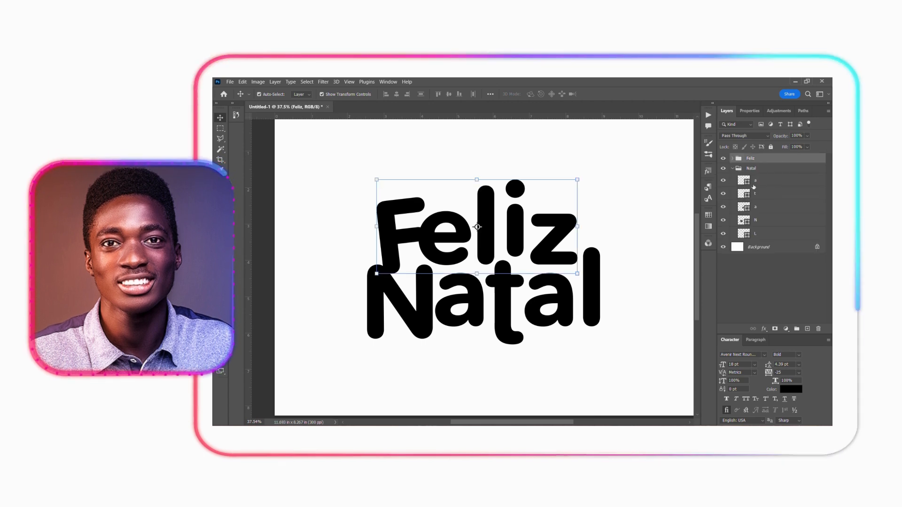
pyautogui.click(752, 221)
pyautogui.click(751, 234)
pyautogui.click(752, 207)
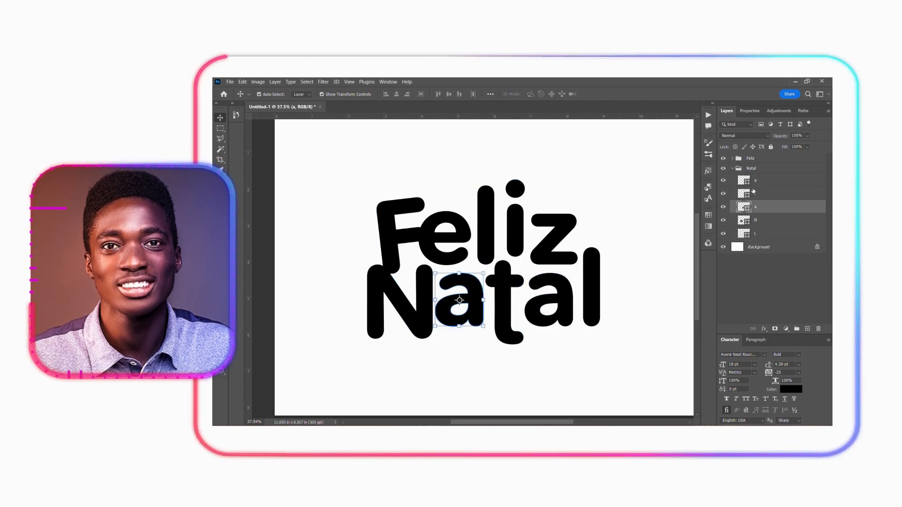
pyautogui.click(733, 169)
pyautogui.click(749, 253)
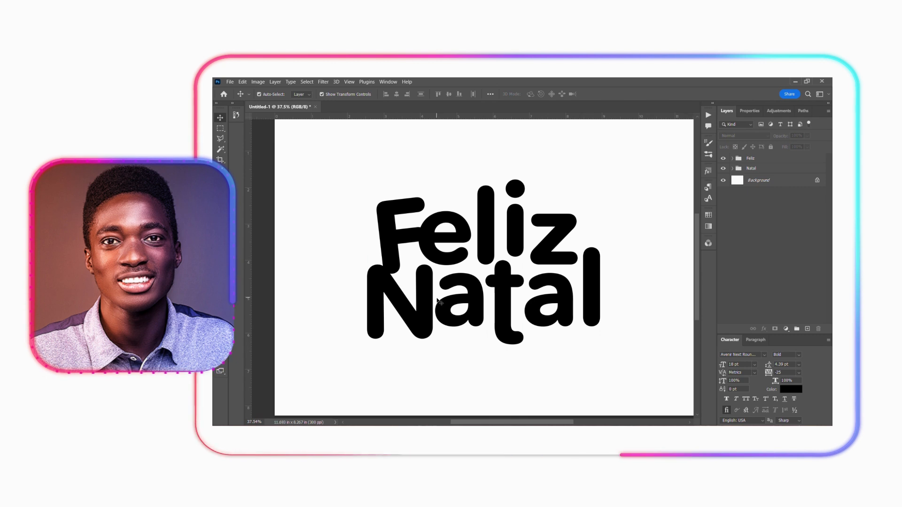
pyautogui.click(392, 241)
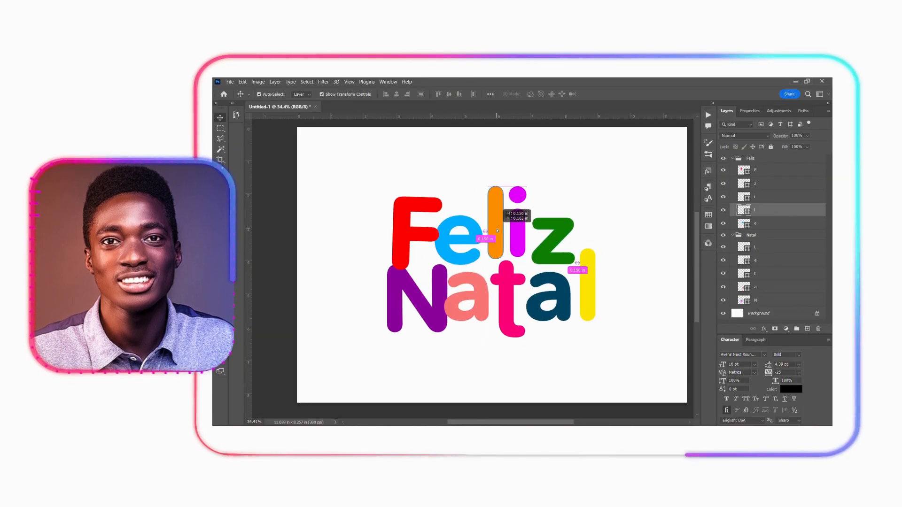
# - Reposition the first letters of Natal, and rotate the F about -1.8° and move it closer to the e
pyautogui.moveTo(474, 282); pyautogui.dragTo(444, 294)
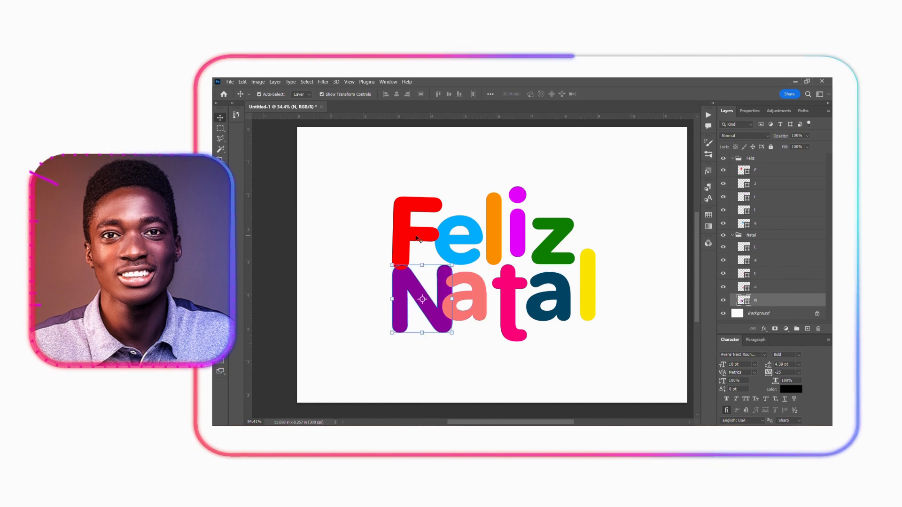
pyautogui.click(425, 206)
pyautogui.click(442, 197)
pyautogui.click(612, 94)
pyautogui.moveTo(429, 210); pyautogui.dragTo(432, 221)
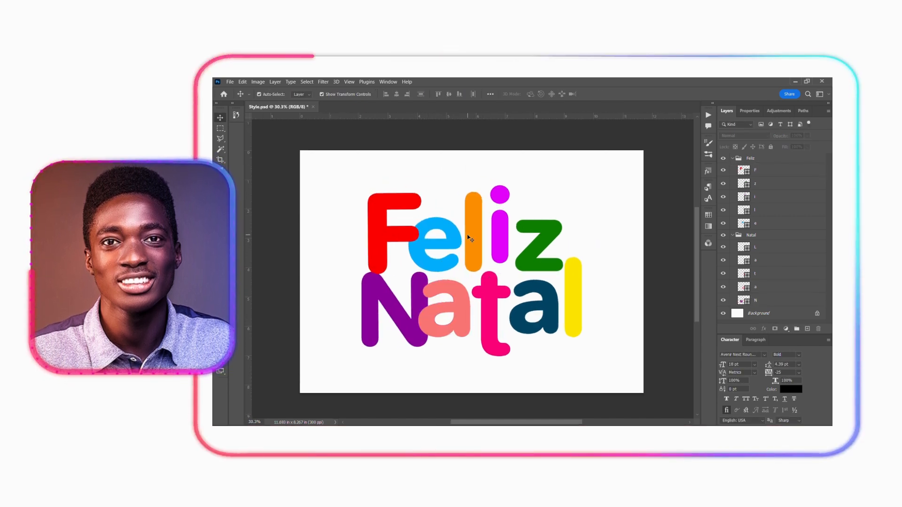
# - Tighten the spacing of the remaining Feliz letters and move the t layer into the Feliz group below z
pyautogui.moveTo(473, 238); pyautogui.dragTo(471, 240)
pyautogui.moveTo(500, 237); pyautogui.dragTo(495, 240)
pyautogui.moveTo(544, 239); pyautogui.dragTo(524, 243)
pyautogui.moveTo(760, 273); pyautogui.dragTo(756, 191)
# - Pull the remaining Natal letters closer together and move the L layer into the Feliz group below F
pyautogui.moveTo(487, 309); pyautogui.dragTo(478, 295)
pyautogui.moveTo(534, 301); pyautogui.dragTo(520, 301)
pyautogui.moveTo(574, 289); pyautogui.dragTo(550, 291)
pyautogui.moveTo(757, 260); pyautogui.dragTo(757, 177)
pyautogui.click(606, 278)
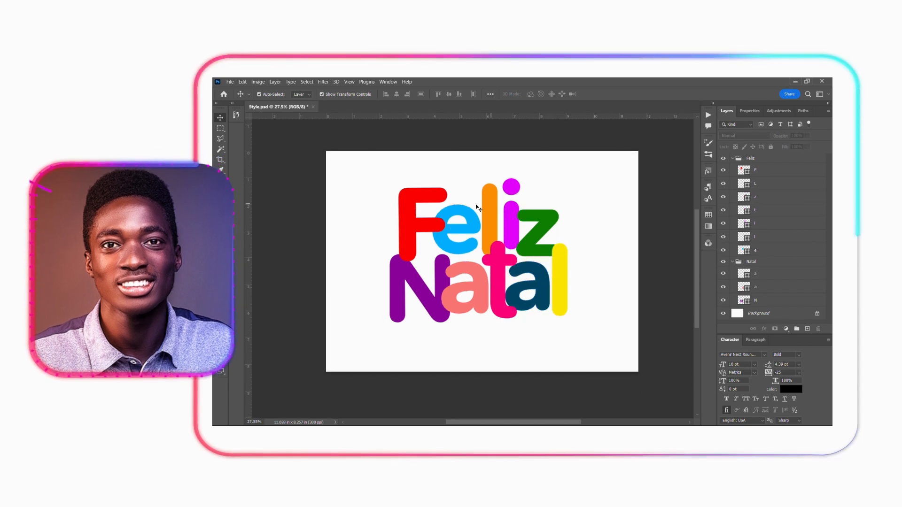
# - Save a copy of the lettering as a JPEG named Design in the XMAS FLYER folder
pyautogui.hotkey('ctrl', 'alt', 's')
pyautogui.write('Design')
pyautogui.click(390, 222)
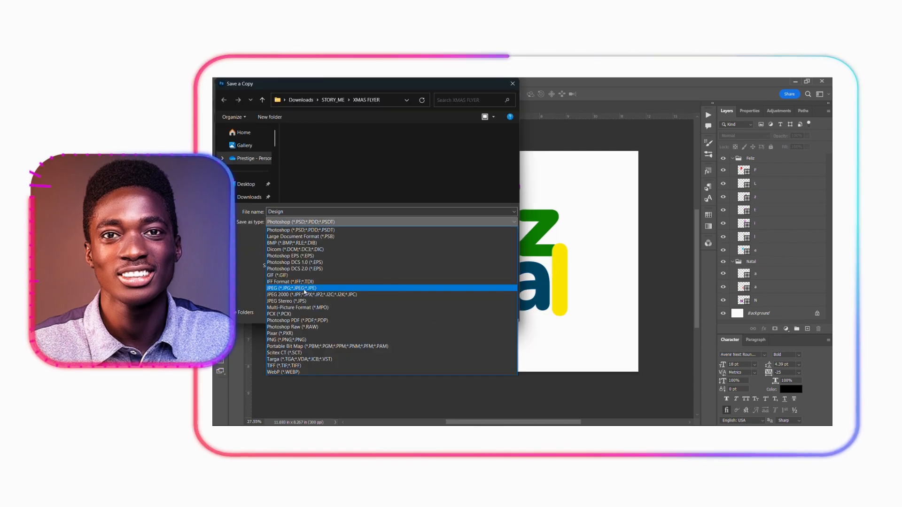
pyautogui.click(376, 290)
pyautogui.click(454, 311)
pyautogui.press('Return')
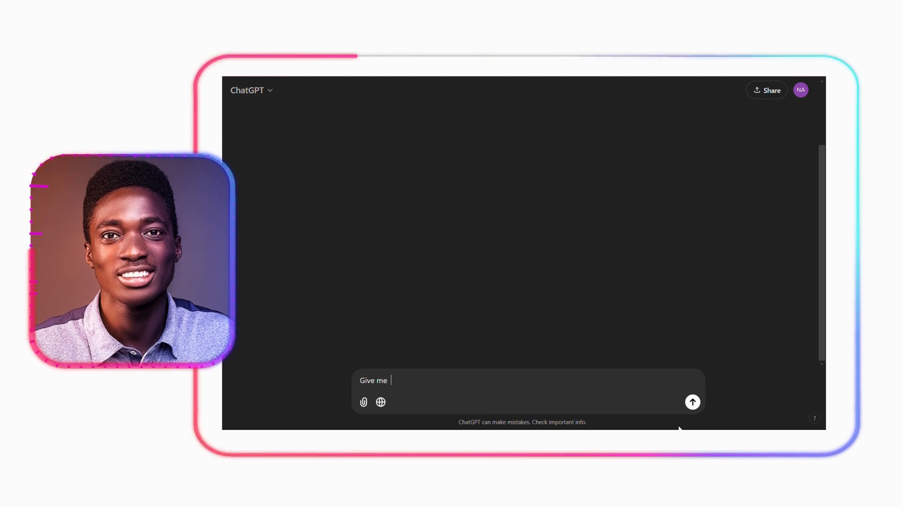
# - In ChatGPT, request a prompt for a realistic 3D balloon shaped like a lowercase letter "b" and copy the generated prompt
pyautogui.write('rompt to generate a realistic balloon 3d in the shape of a lowercase letter "b"')
pyautogui.press('Return')
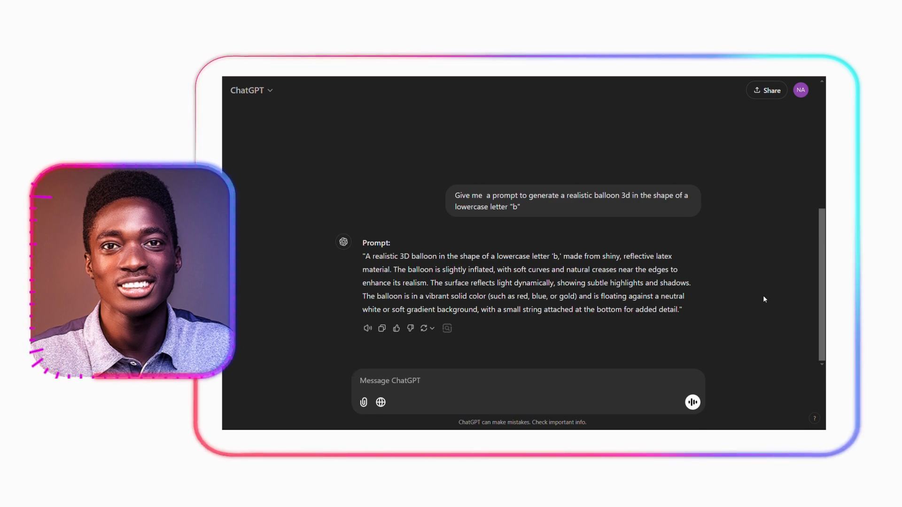
pyautogui.moveTo(366, 257); pyautogui.dragTo(679, 310)
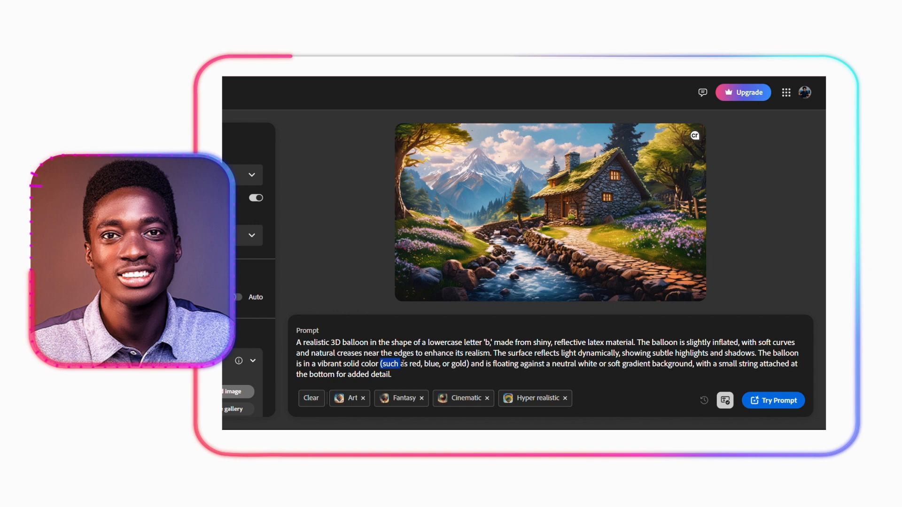
# - In the Firefly prompt, replace "(such as red, blue, or gold)" with "red" and remove "white or" from the background description
pyautogui.moveTo(400, 364); pyautogui.dragTo(457, 366)
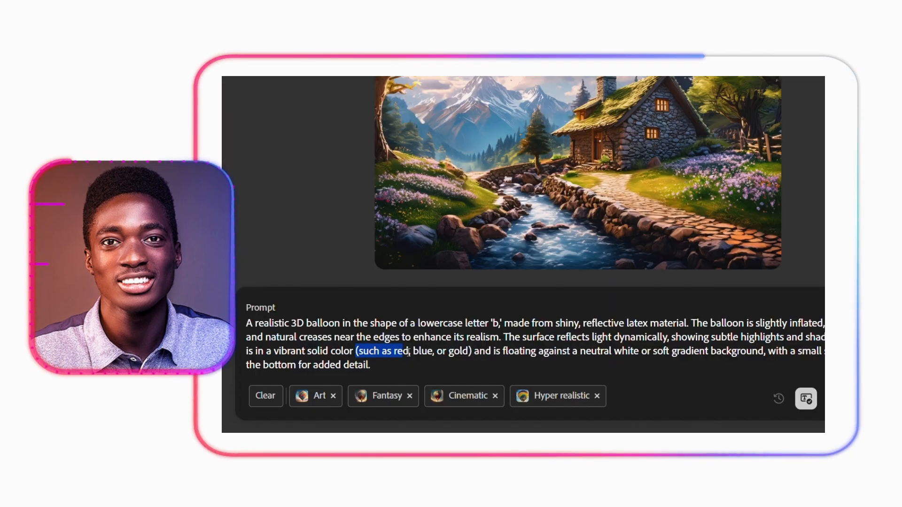
pyautogui.write('red')
pyautogui.moveTo(603, 357); pyautogui.dragTo(611, 357)
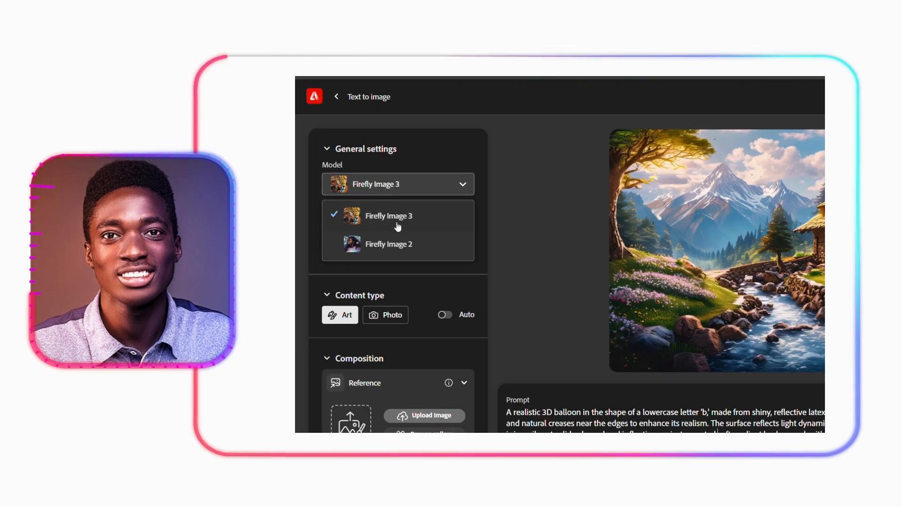
# - Choose the Firefly Image 3 model and generate the red balloon images from the prompt
pyautogui.click(397, 225)
pyautogui.click(399, 256)
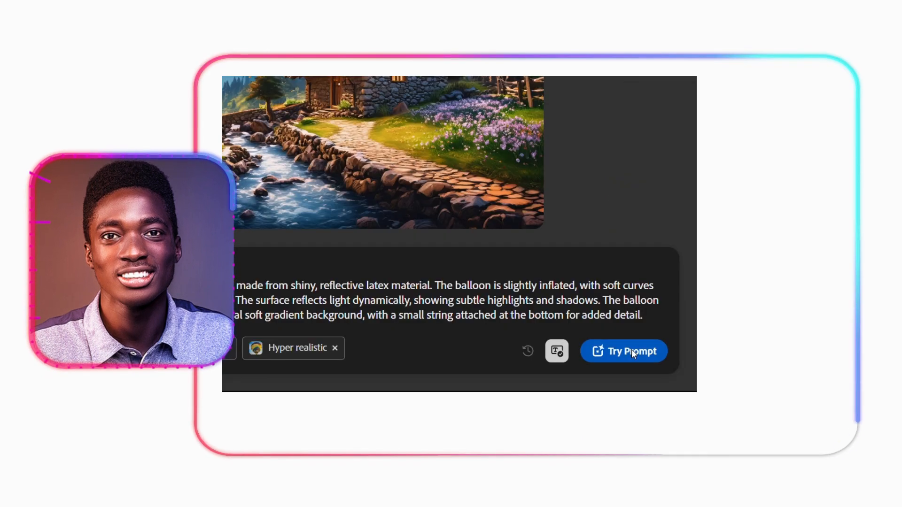
pyautogui.click(630, 350)
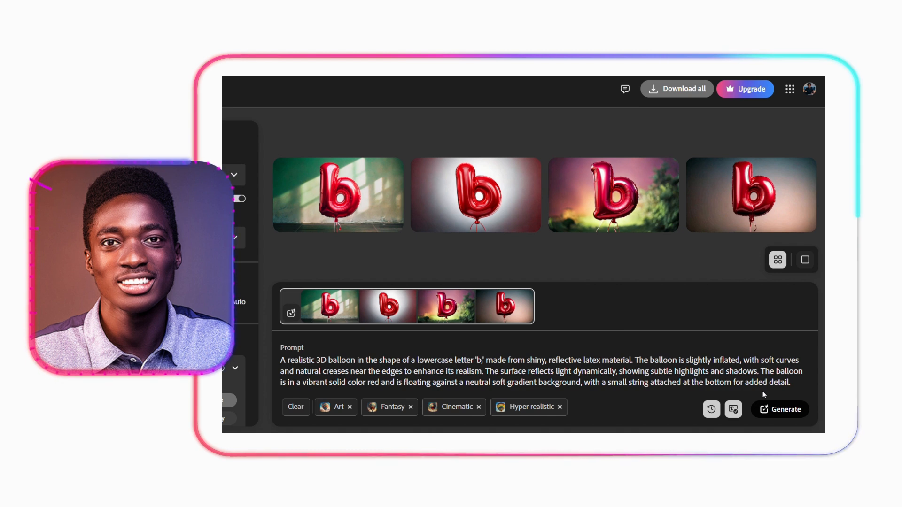
# - Enlarge the generated b balloon images one after another to compare them
pyautogui.click(475, 195)
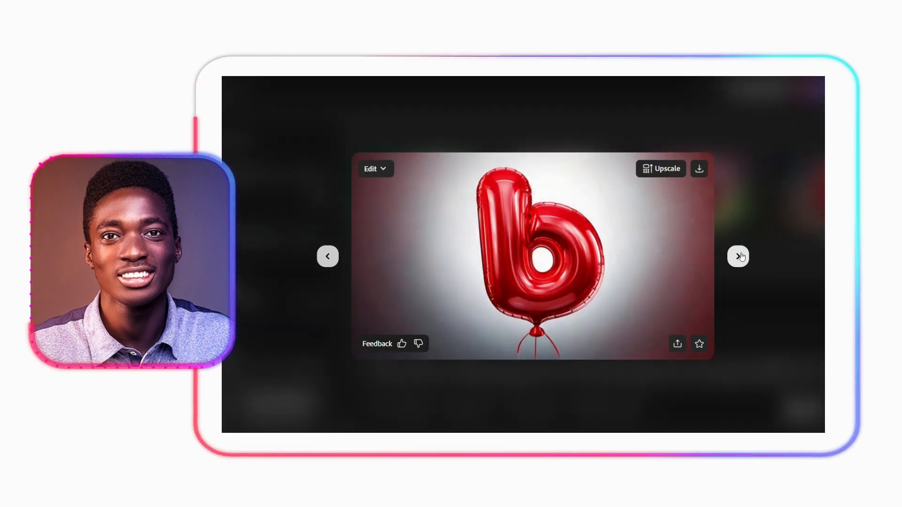
pyautogui.click(738, 256)
pyautogui.click(738, 256)
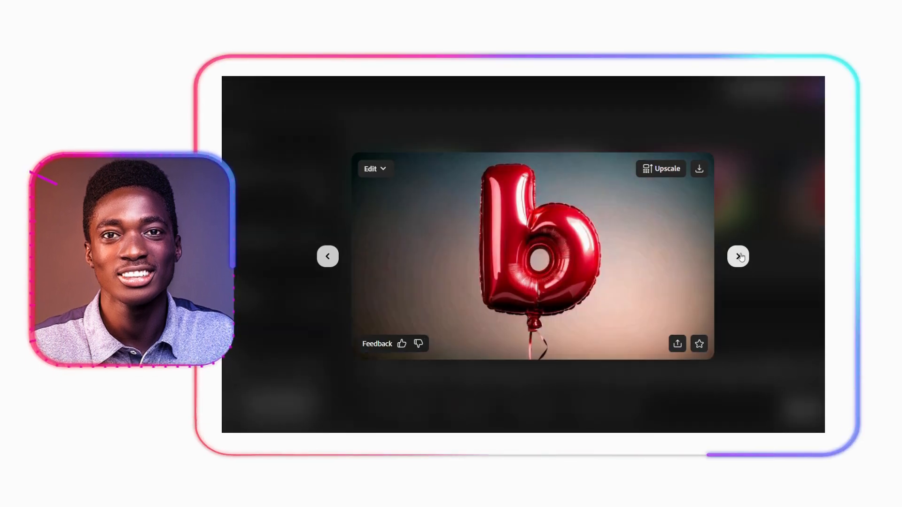
pyautogui.click(738, 256)
pyautogui.click(738, 257)
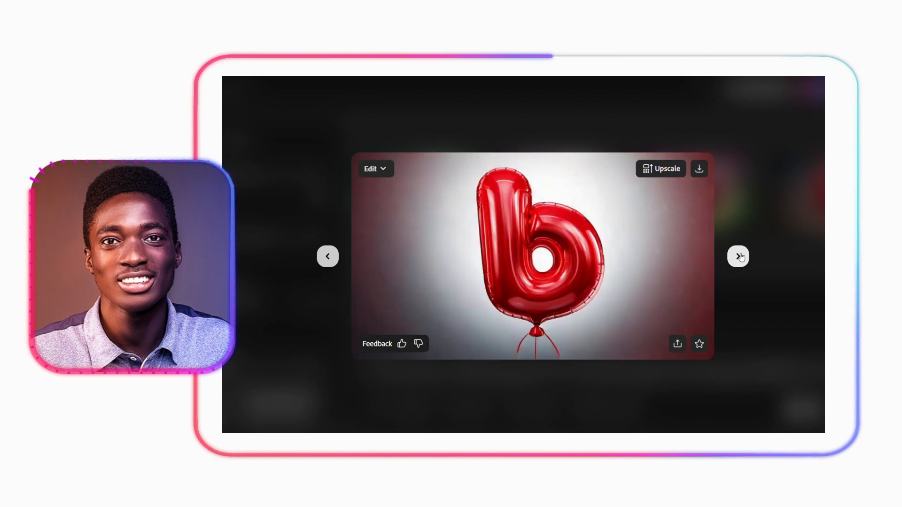
pyautogui.click(656, 373)
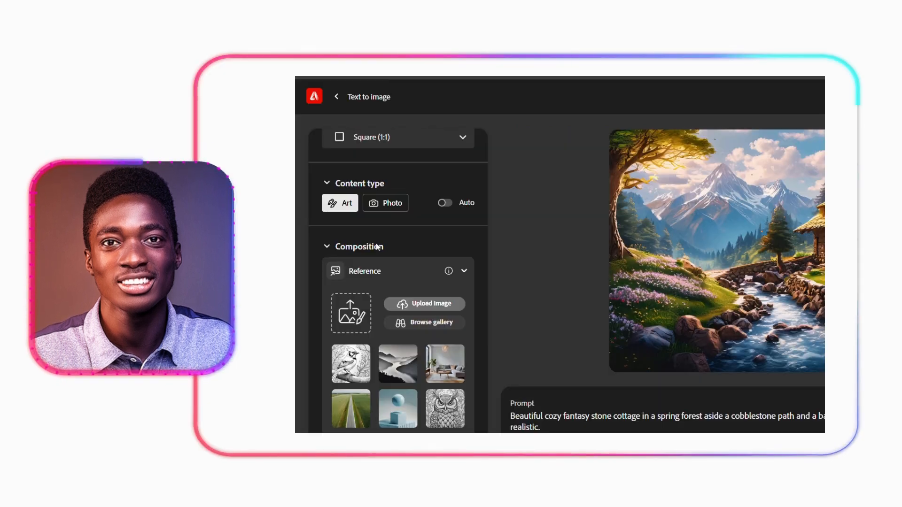
# - Upload the Feliz Natal design as the composition reference and paste the glossy, metallic 3D balloon prompt
pyautogui.click(351, 320)
pyautogui.doubleClick(423, 132)
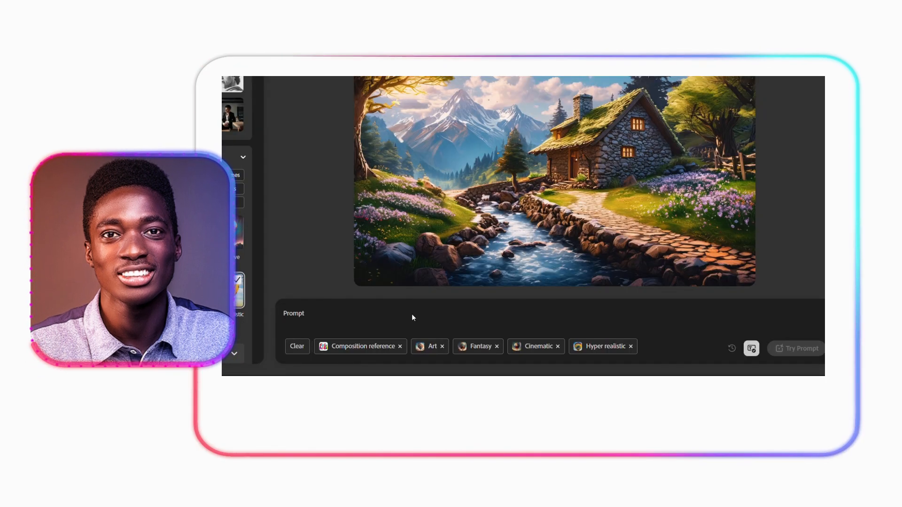
pyautogui.hotkey('ctrl', 'v')
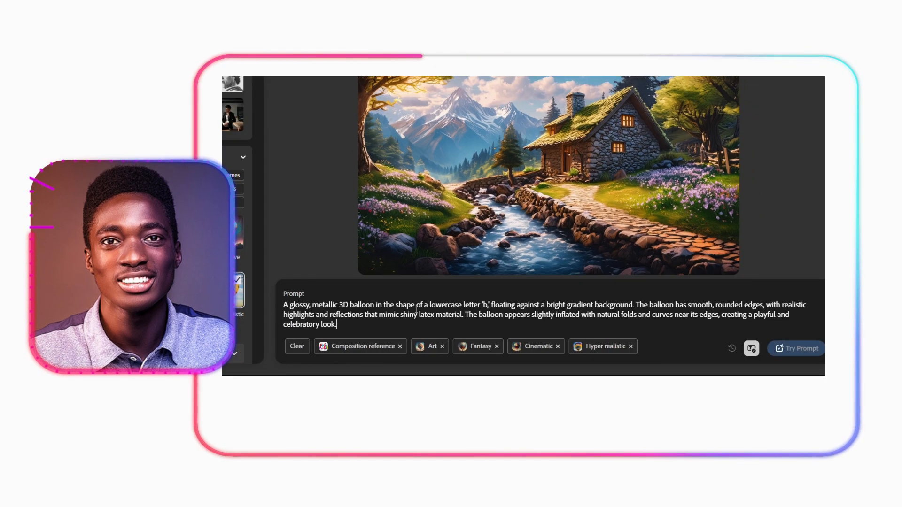
# - Replace the lowercase letter 'b' wording in the prompt with "the reference image," and generate the images
pyautogui.moveTo(490, 305); pyautogui.dragTo(428, 305)
pyautogui.press('BackSpace')
pyautogui.press('BackSpace')
pyautogui.press('BackSpace')
pyautogui.write('the reference image,')
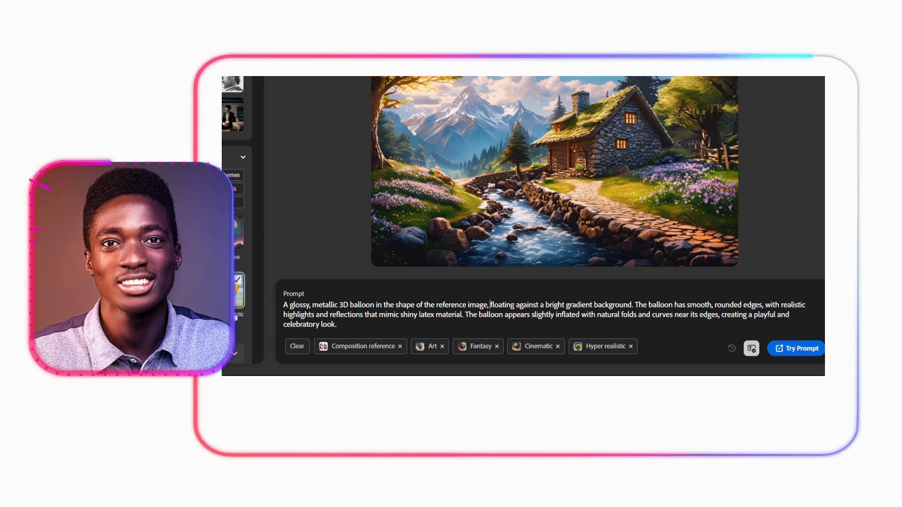
pyautogui.click(799, 348)
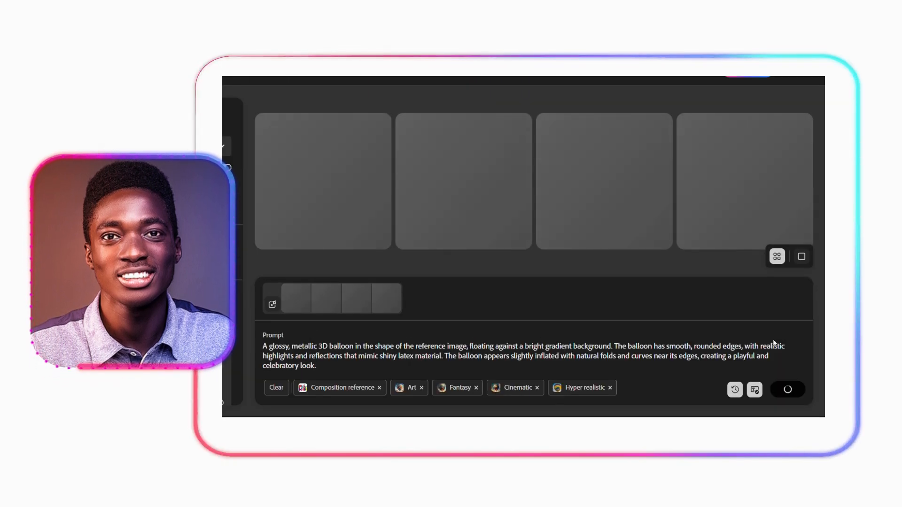
# - Enlarge the Feliz Natal balloon images generated in both batches one after another to compare them
pyautogui.click(362, 203)
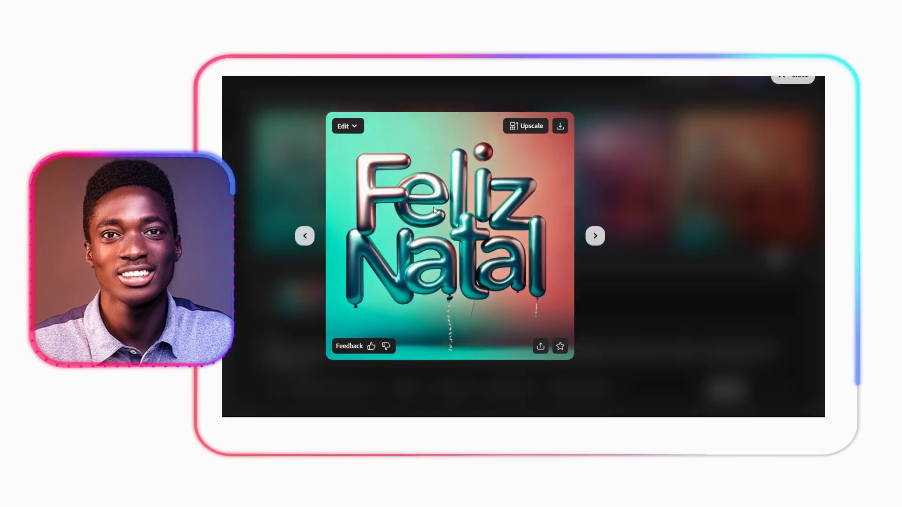
pyautogui.click(595, 236)
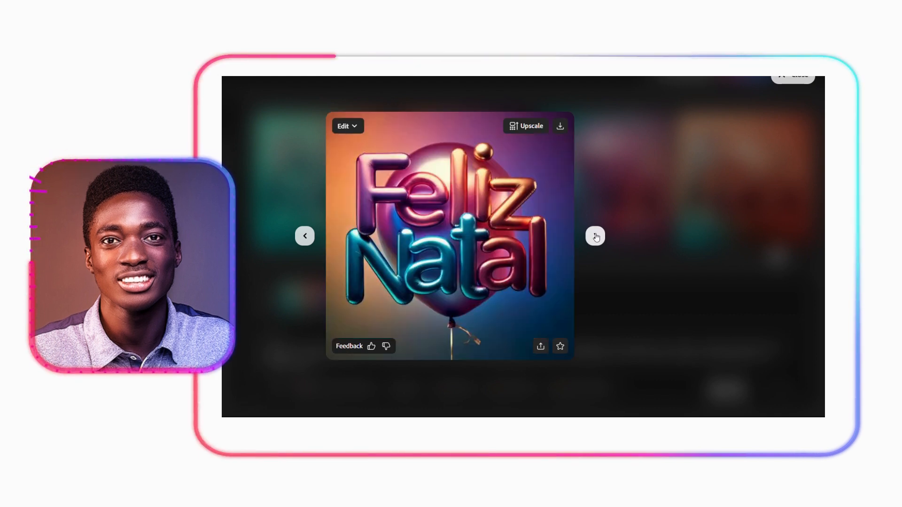
pyautogui.click(595, 236)
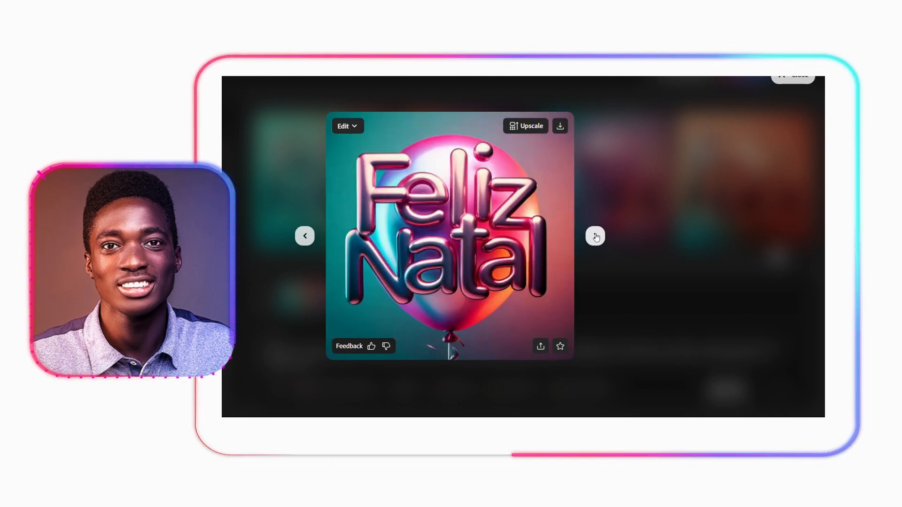
pyautogui.click(595, 236)
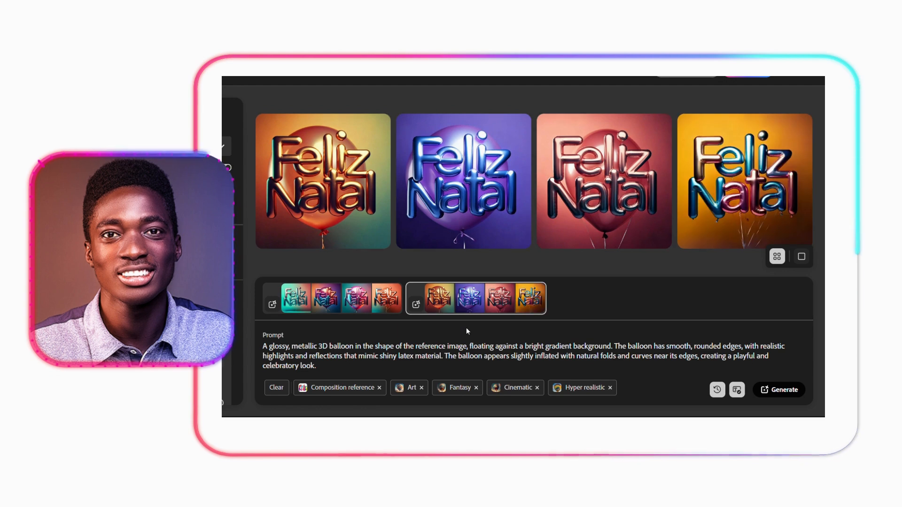
pyautogui.click(462, 190)
pyautogui.click(595, 236)
pyautogui.click(595, 235)
pyautogui.click(595, 236)
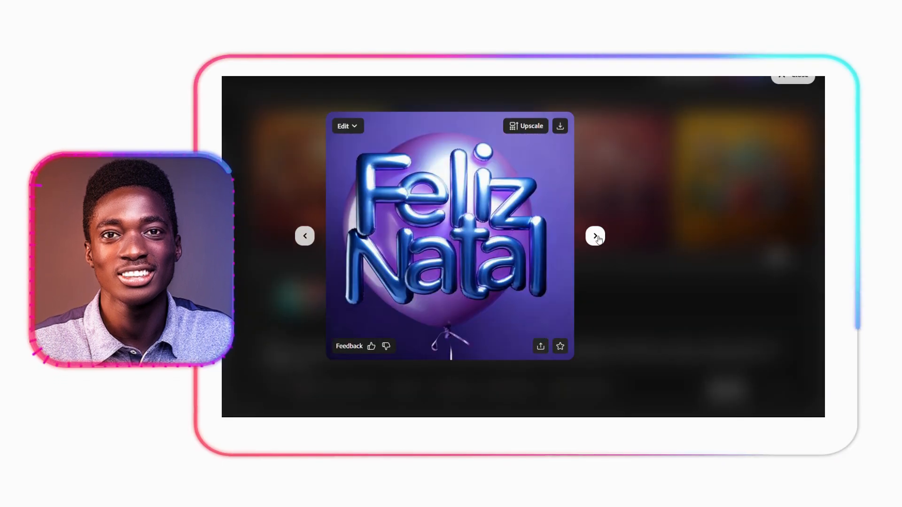
pyautogui.click(595, 236)
pyautogui.click(595, 236)
pyautogui.click(595, 236)
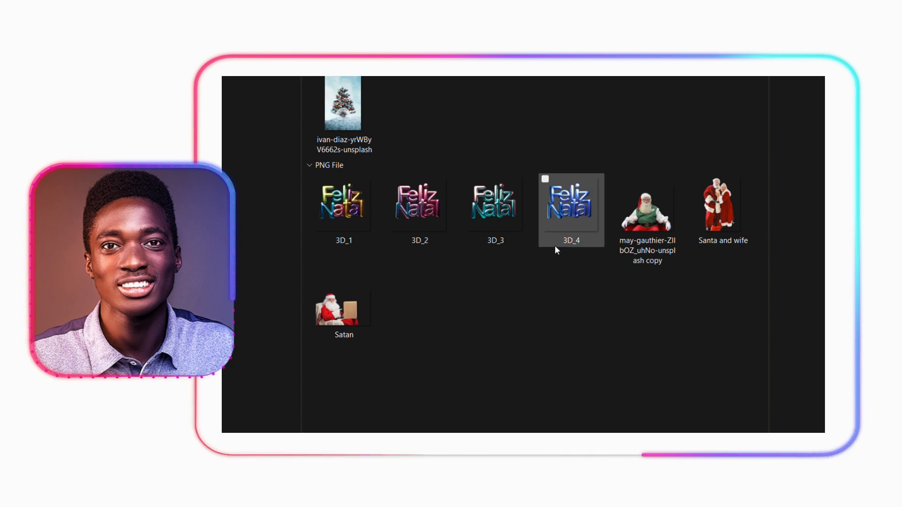
# - Look over the Christmas tree photo, the 3D_1 to 3D_4 lettering cutouts and the Santa PNG files in the project folder
pyautogui.click(343, 137)
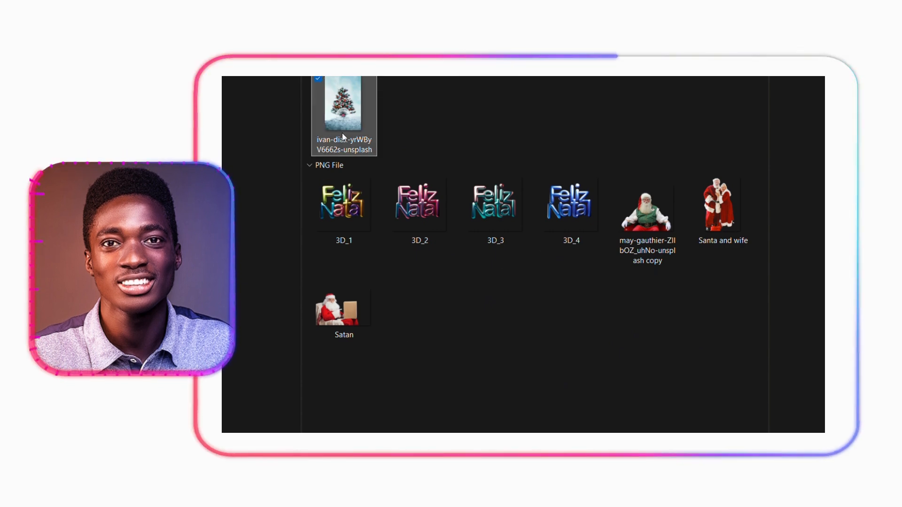
pyautogui.click(571, 207)
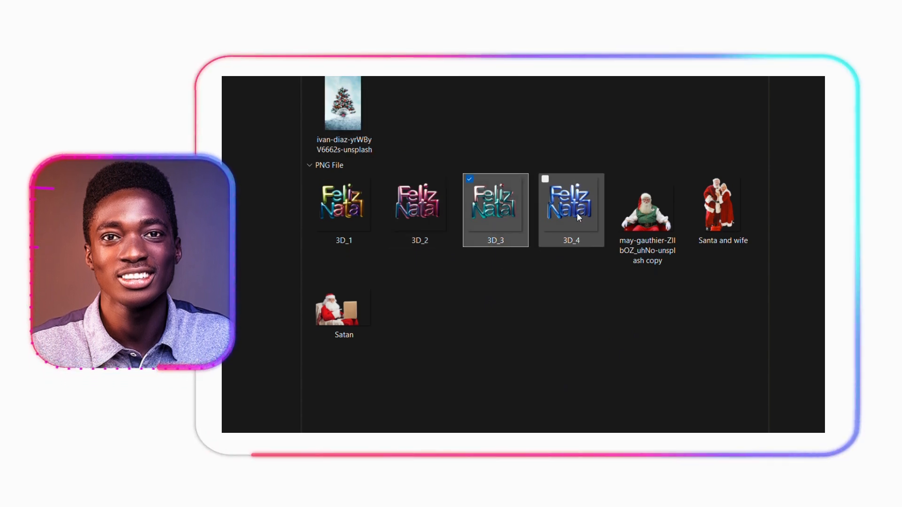
pyautogui.click(357, 212)
pyautogui.click(498, 216)
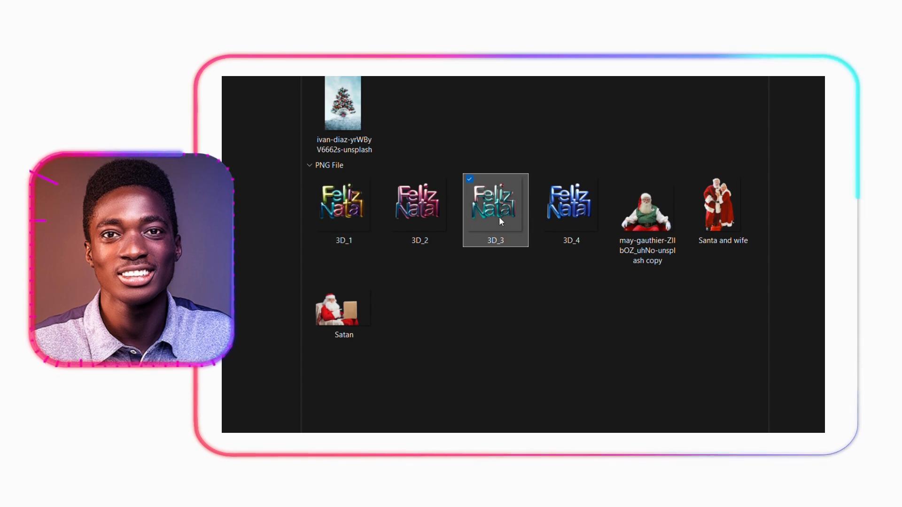
pyautogui.click(662, 223)
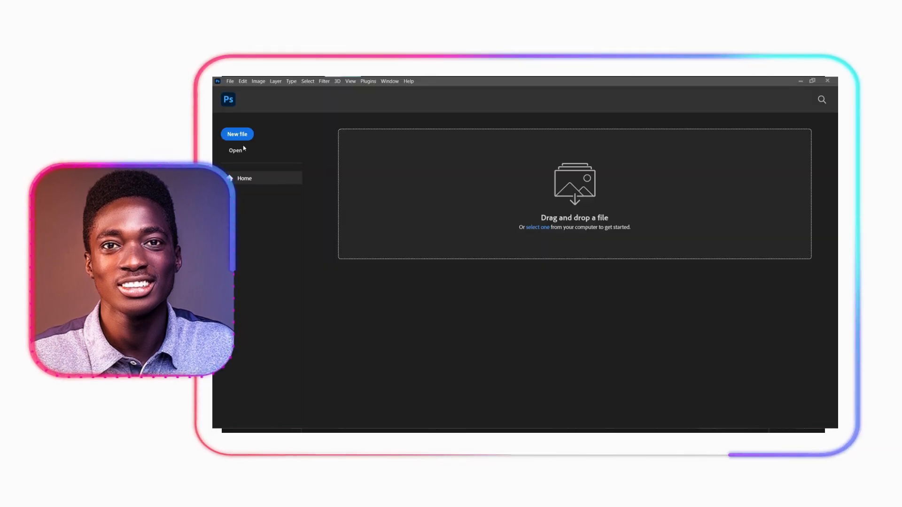
# - Create a 12 × 15 inch, 300 ppi RGB document in Photoshop and place the Christmas tree photo, scaled to fill the canvas
pyautogui.click(236, 135)
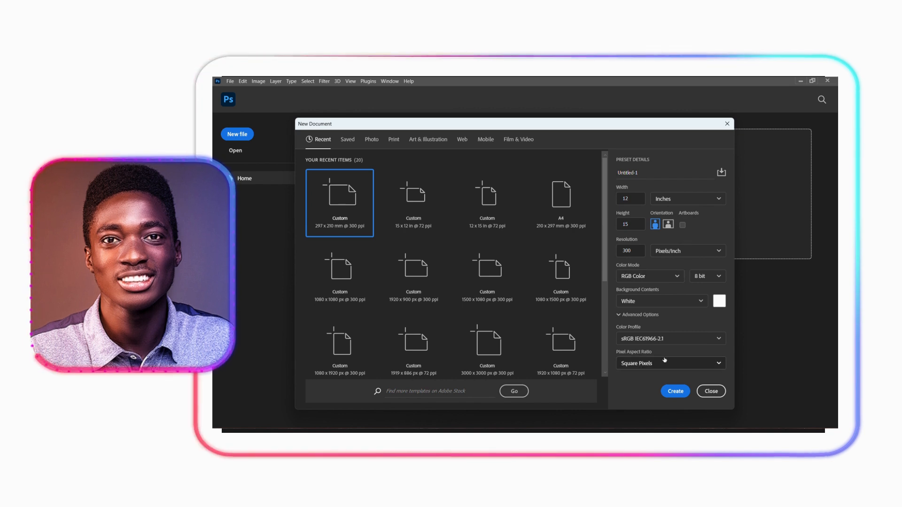
pyautogui.click(676, 391)
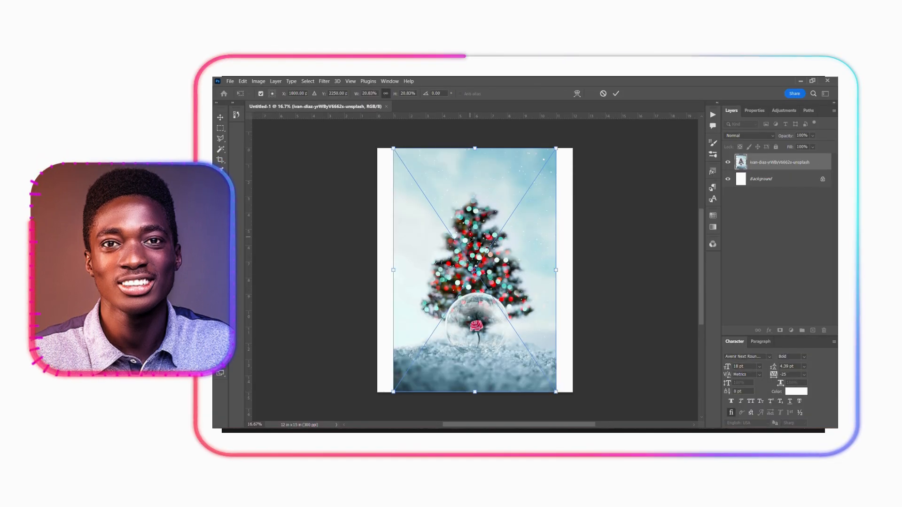
pyautogui.moveTo(558, 270); pyautogui.dragTo(537, 243)
pyautogui.press('Return')
# - Apply a Gaussian Blur with a radius of about 31.8 pixels to the Christmas tree background
pyautogui.click(324, 81)
pyautogui.moveTo(329, 178)
pyautogui.click(439, 207)
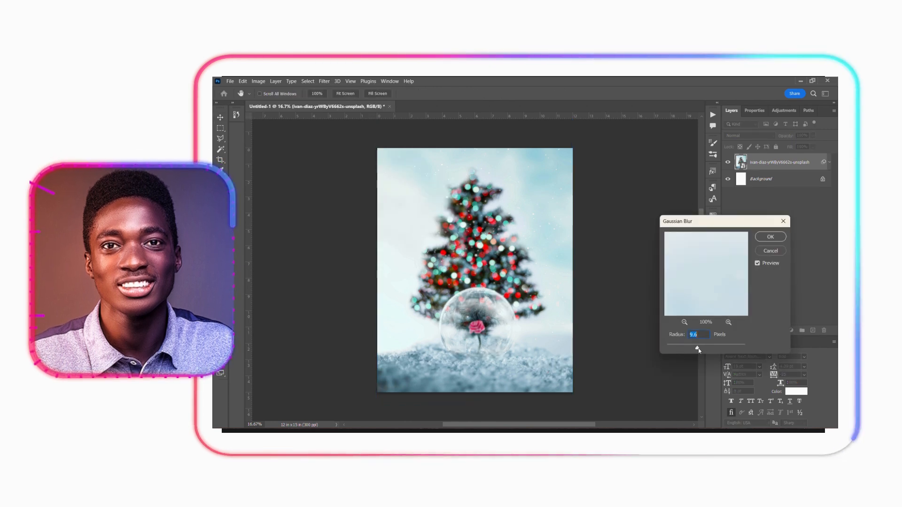
pyautogui.moveTo(697, 348); pyautogui.dragTo(707, 348)
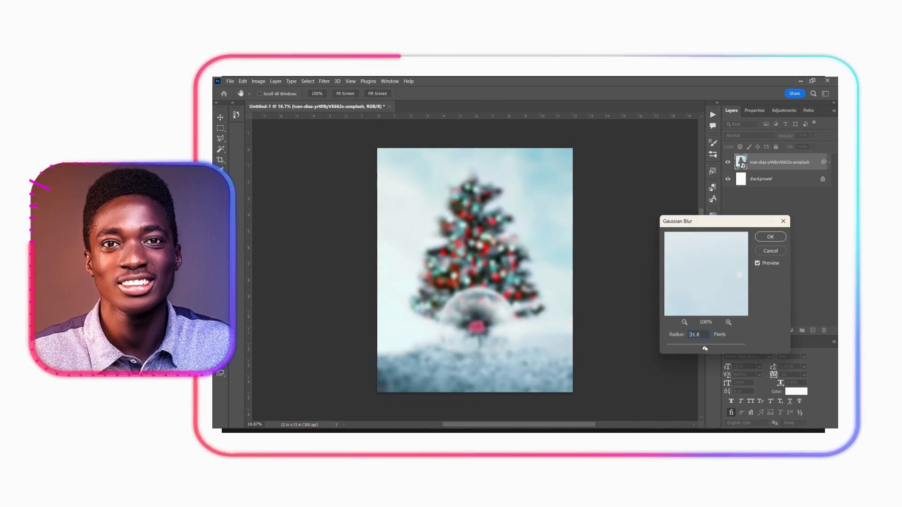
pyautogui.click(770, 236)
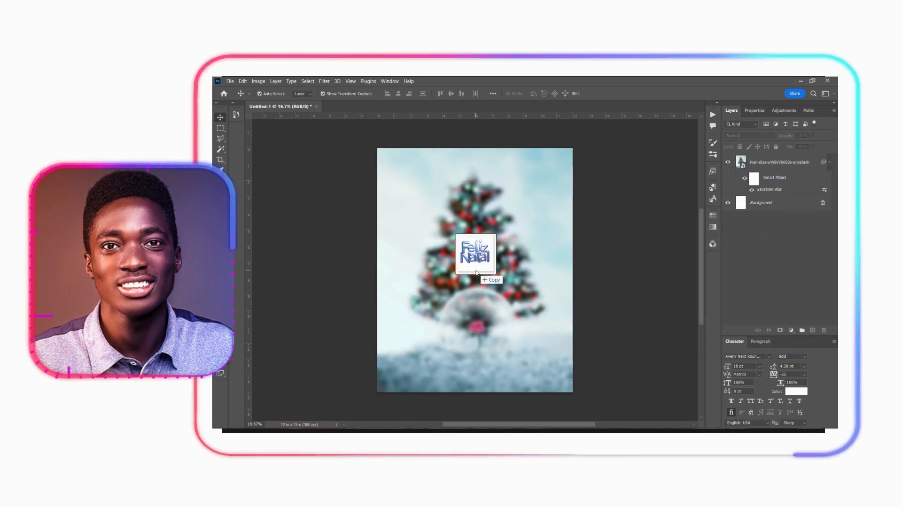
# - Place the blue 3D_4 Feliz Natal lettering and position it, centred, in the upper half of the poster
pyautogui.moveTo(498, 249); pyautogui.dragTo(518, 263)
pyautogui.moveTo(518, 263); pyautogui.dragTo(518, 254)
pyautogui.press('Return')
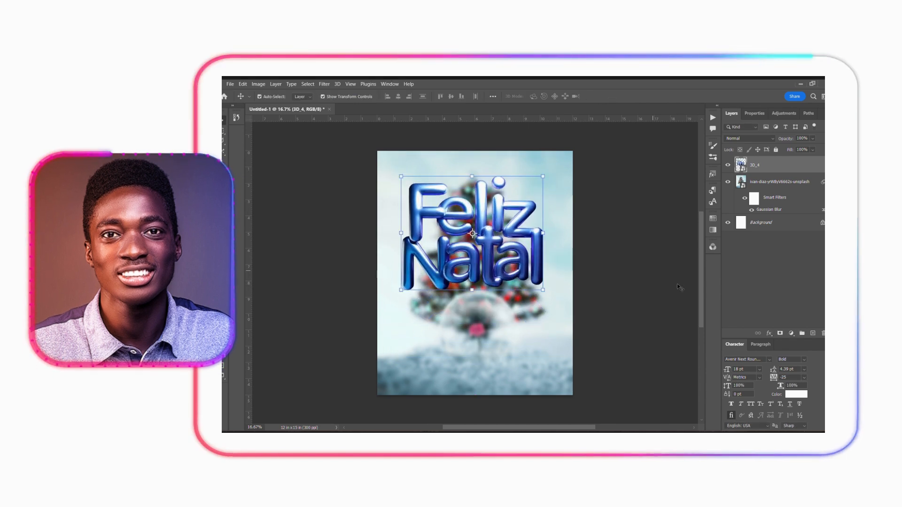
# - Add a clipped Hue/Saturation adjustment to the lettering with Colorize, hue 114 and saturation 65, and lower the lightness slightly
pyautogui.click(792, 334)
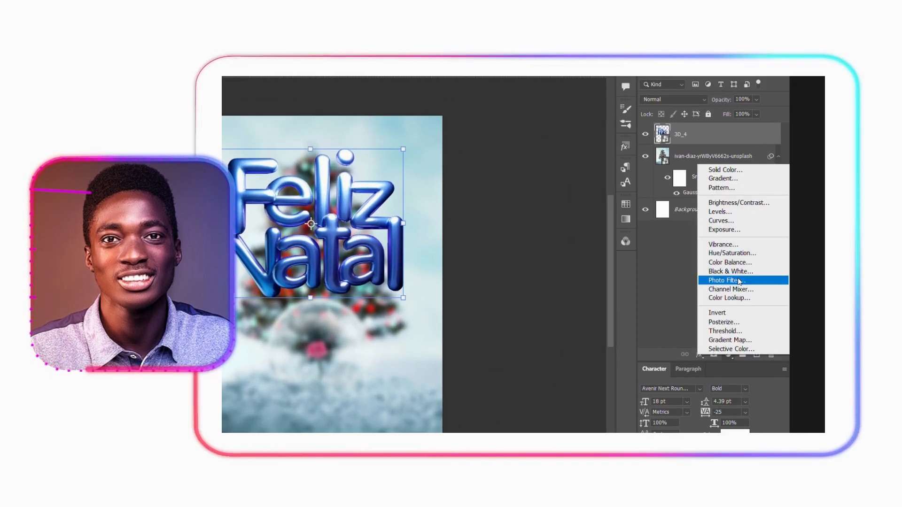
pyautogui.click(730, 253)
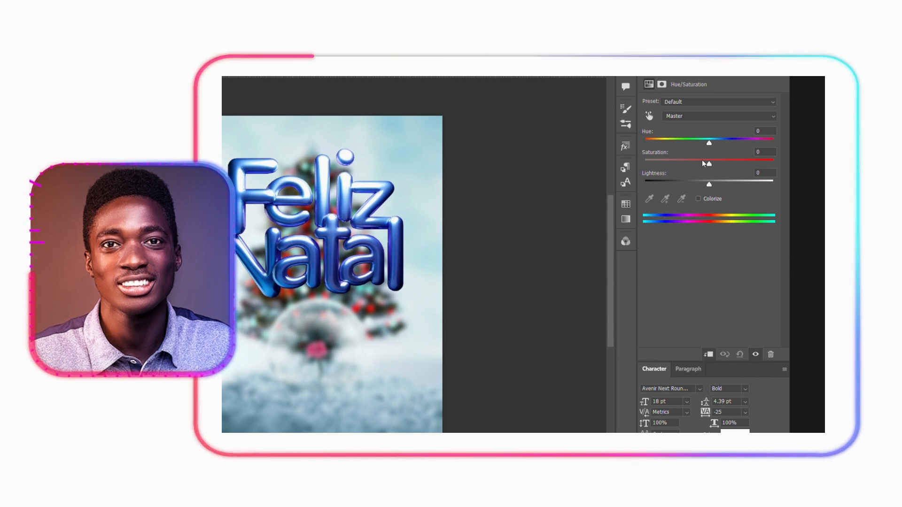
pyautogui.click(698, 199)
pyautogui.moveTo(708, 160); pyautogui.dragTo(725, 161)
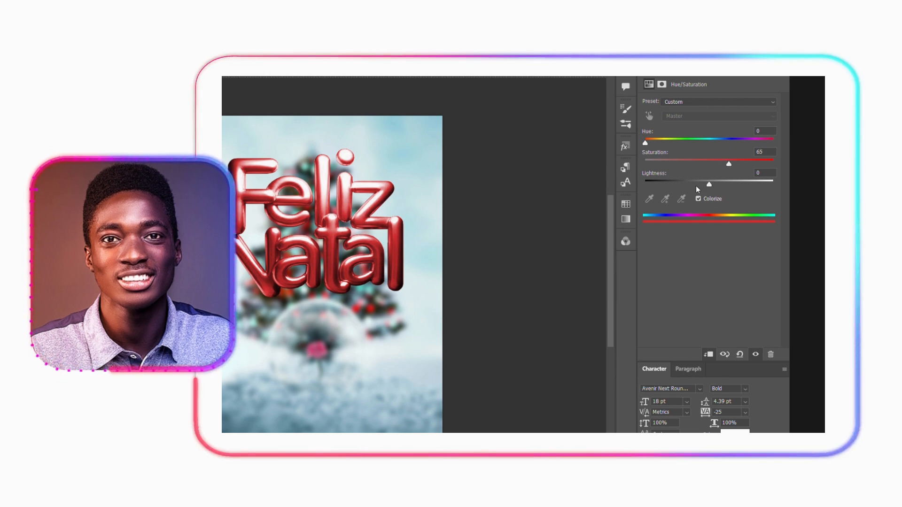
pyautogui.click(687, 139)
pyautogui.moveTo(686, 139); pyautogui.dragTo(685, 140)
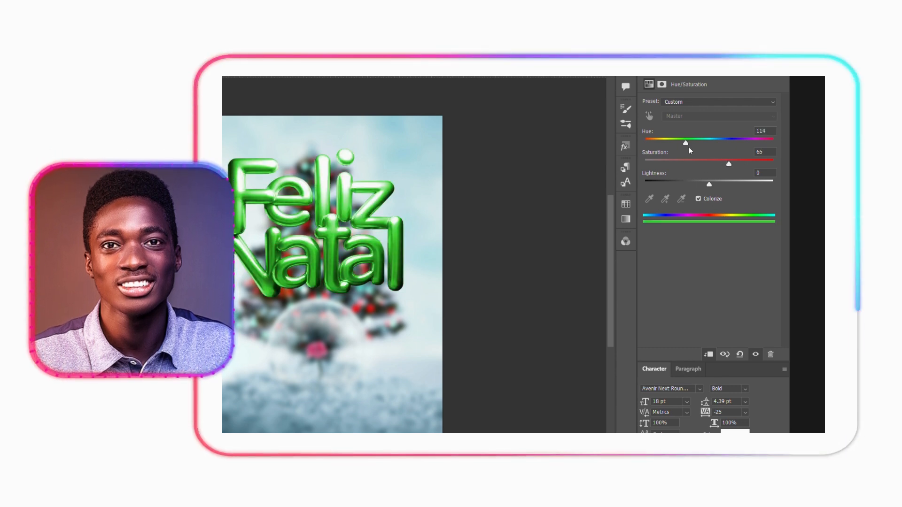
pyautogui.moveTo(709, 184); pyautogui.dragTo(701, 184)
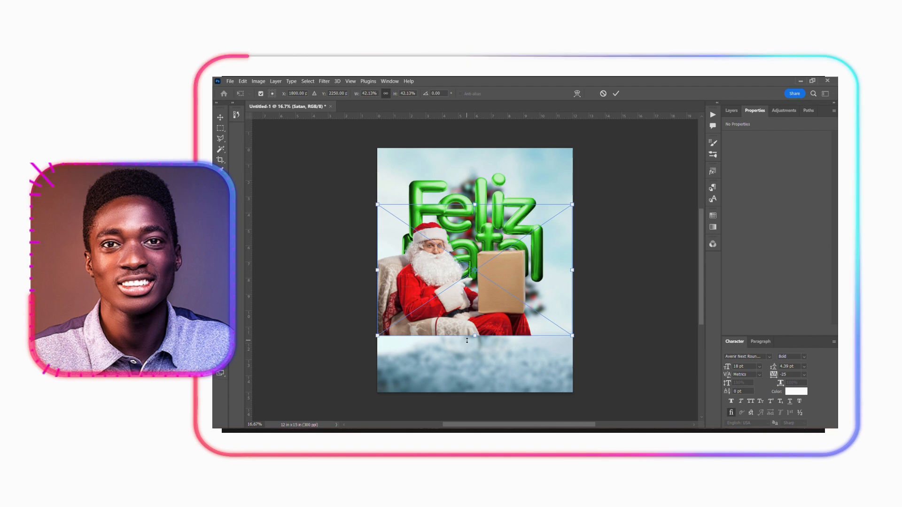
# - Place the Satan image of the seated Santa, scale it to about 54% and move it to the lower edge of the poster
pyautogui.moveTo(537, 301); pyautogui.dragTo(536, 336)
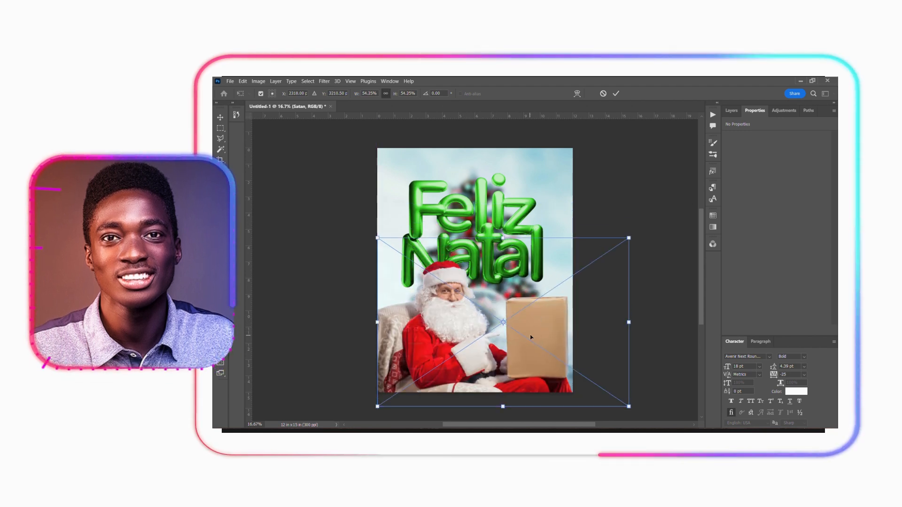
pyautogui.click(616, 93)
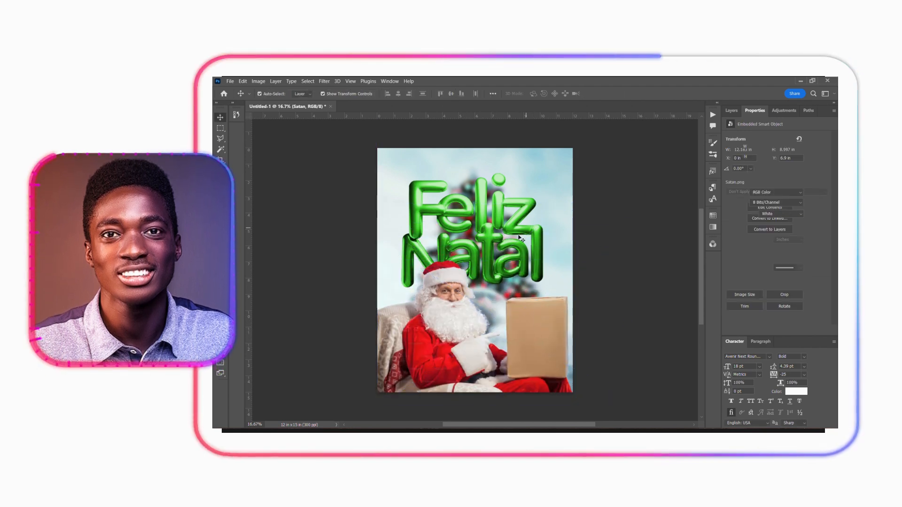
pyautogui.scroll(-1, 522, 240)
# - Add a new layer above the Santa image and name it Red light
pyautogui.click(731, 111)
pyautogui.click(813, 331)
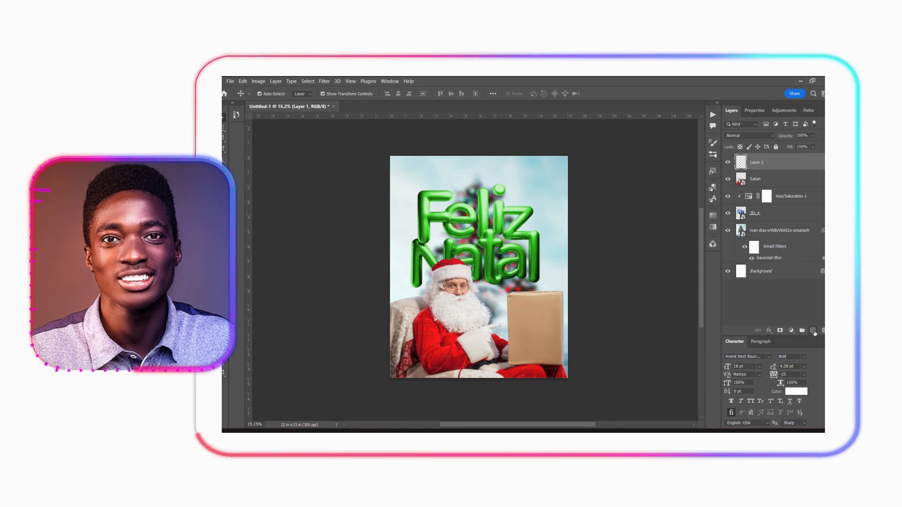
pyautogui.doubleClick(756, 162)
pyautogui.write('Red light')
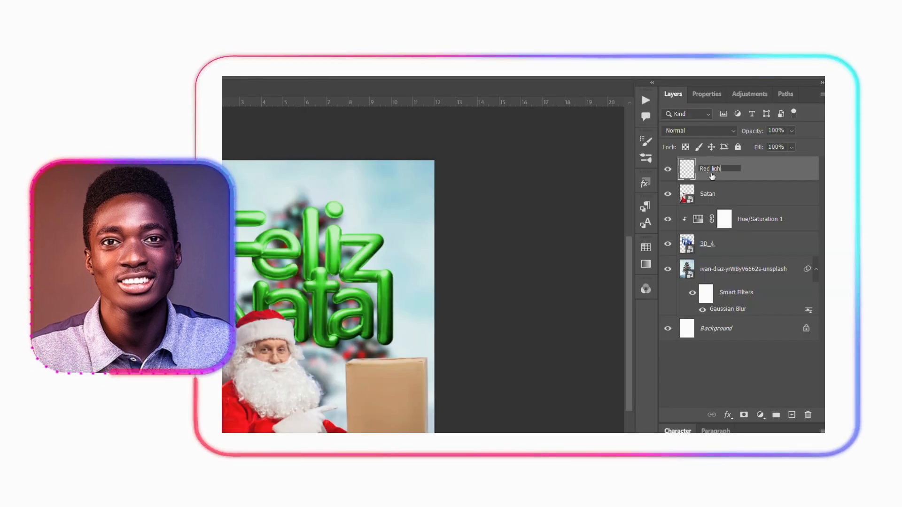
pyautogui.press('Return')
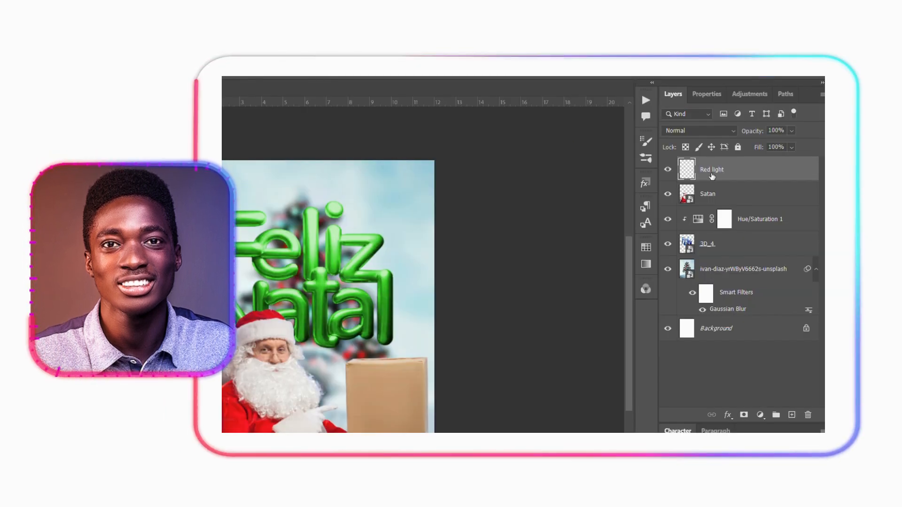
# - Choose the Brush tool and set the foreground colour to red f1171b
pyautogui.click(324, 201)
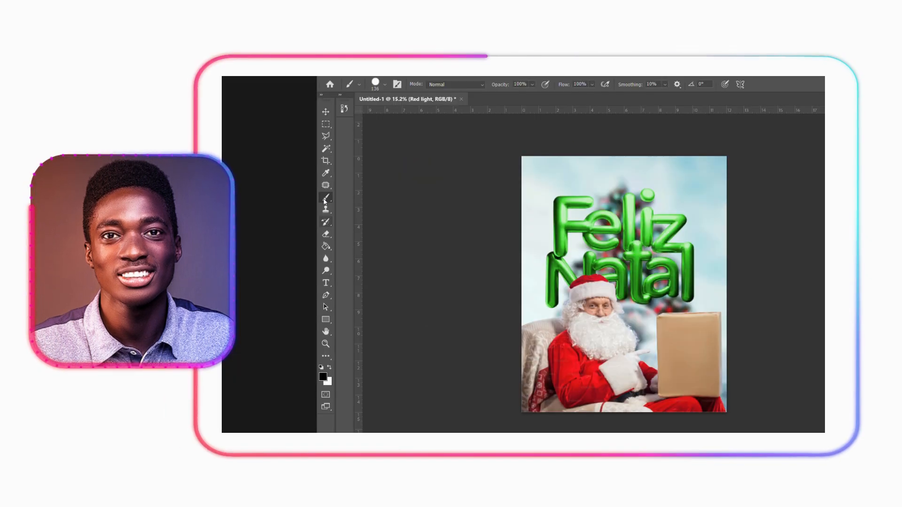
pyautogui.click(323, 376)
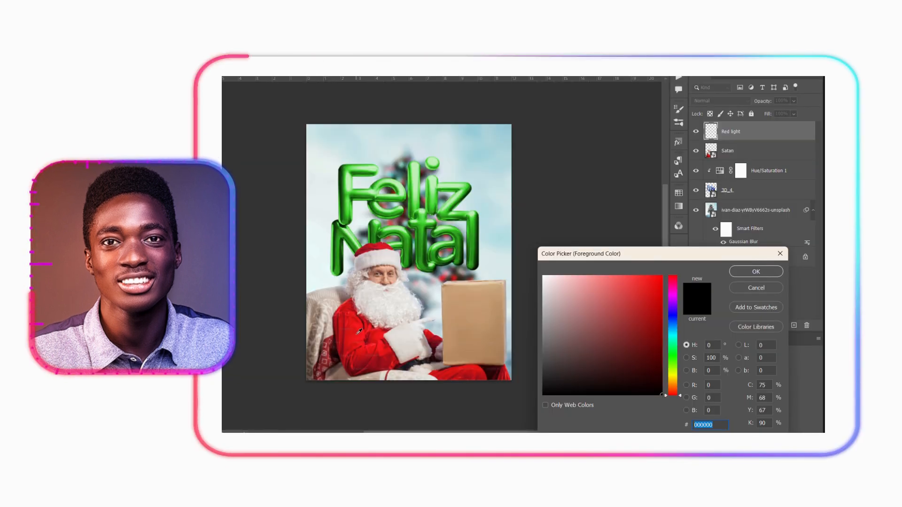
pyautogui.click(359, 332)
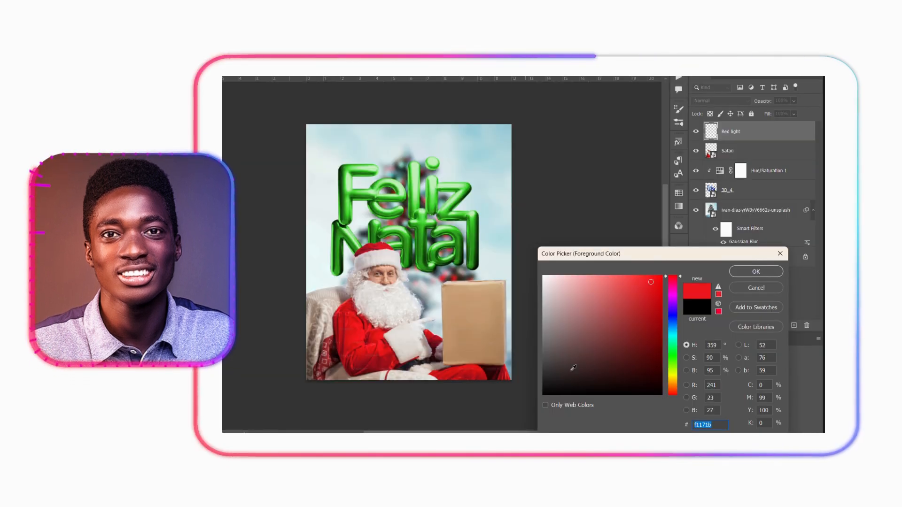
pyautogui.press('Return')
# - Enlarge the Soft Round brush to about 3103 px and paint a single red glow over the centre of the lettering
pyautogui.moveTo(492, 261); pyautogui.dragTo(572, 261)
pyautogui.moveTo(440, 251); pyautogui.dragTo(458, 195)
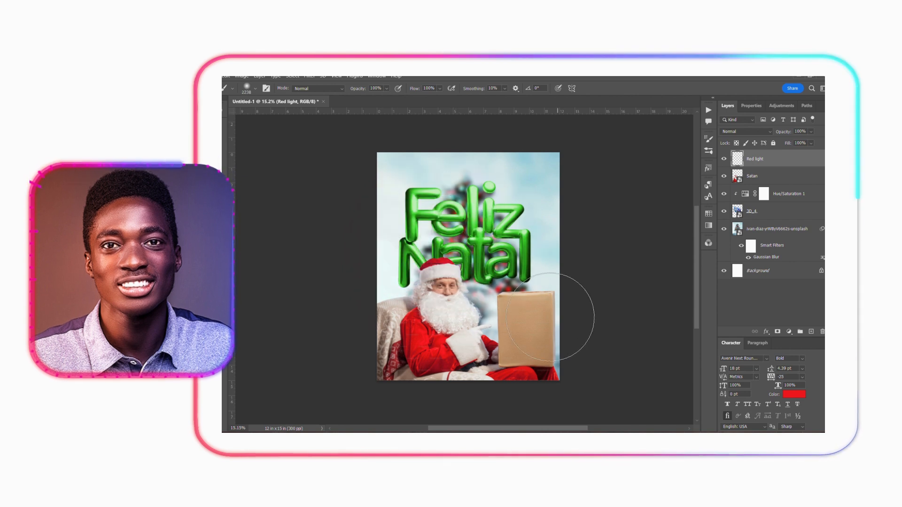
pyautogui.rightClick(548, 313)
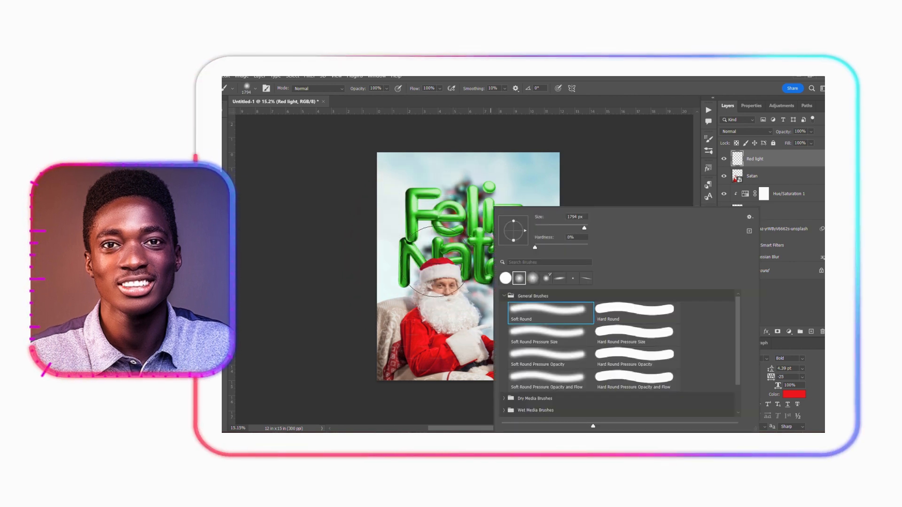
pyautogui.moveTo(443, 253); pyautogui.dragTo(463, 252)
pyautogui.moveTo(529, 293); pyautogui.dragTo(539, 291)
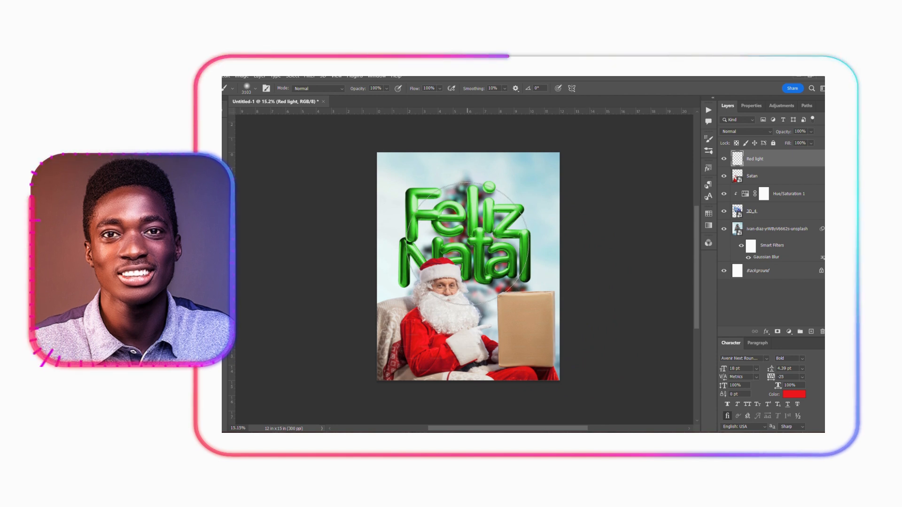
pyautogui.click(467, 244)
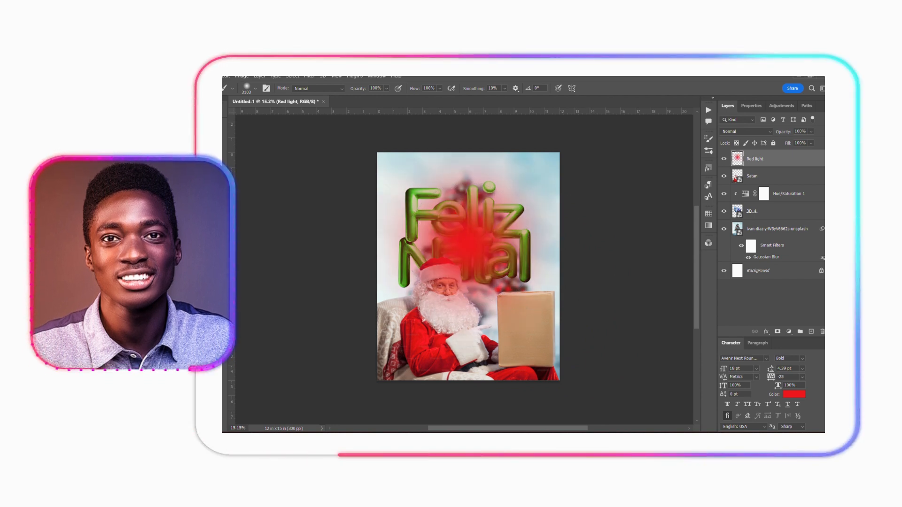
# - Set the Red light layer's blend mode to Screen
pyautogui.press('v')
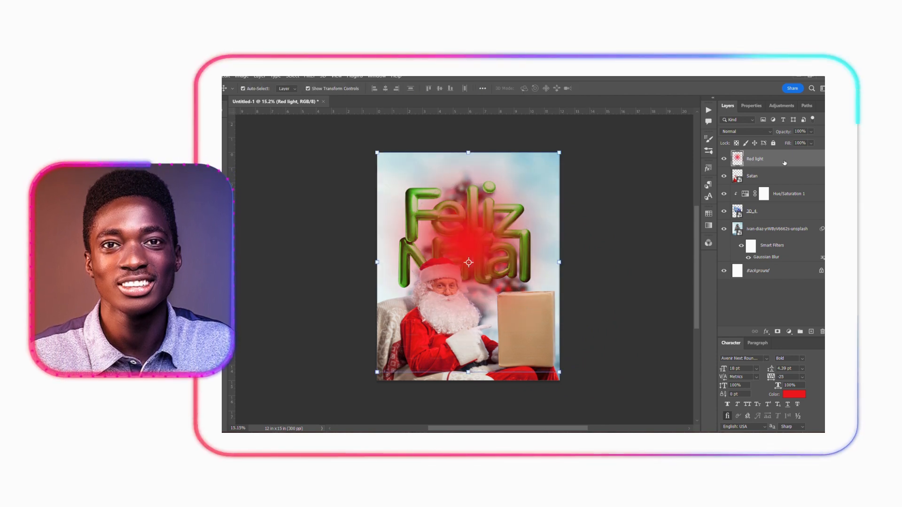
pyautogui.click(758, 132)
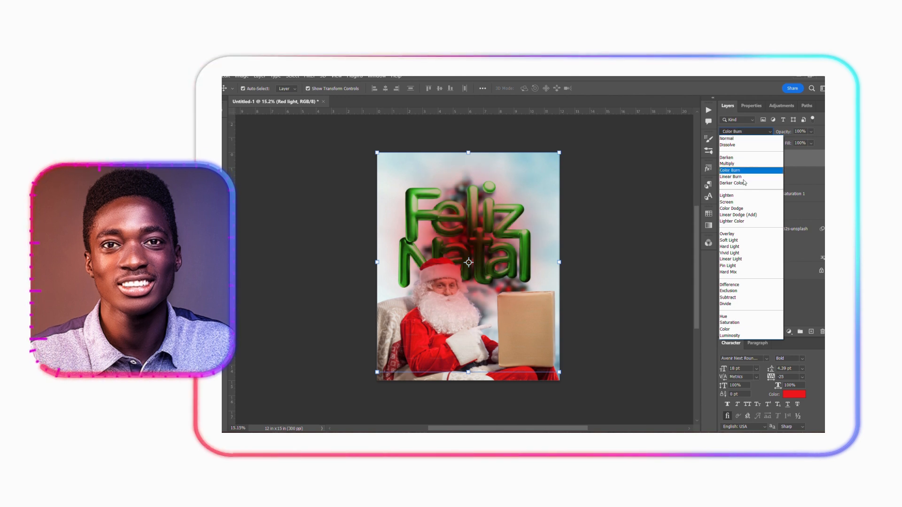
pyautogui.click(730, 202)
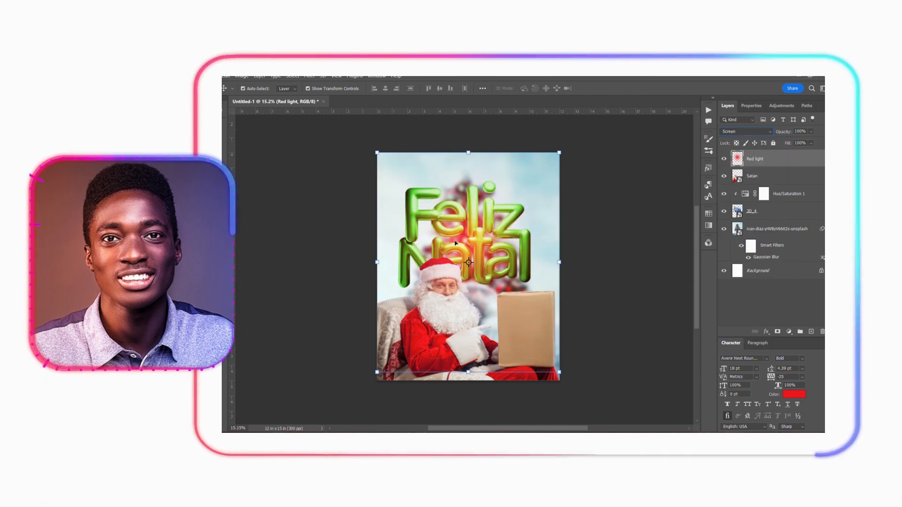
# - Scale the red glow to about 125% and move it over the gift box beside Santa
pyautogui.moveTo(559, 262); pyautogui.dragTo(586, 263)
pyautogui.moveTo(487, 234); pyautogui.dragTo(553, 286)
pyautogui.moveTo(548, 187); pyautogui.dragTo(549, 164)
pyautogui.moveTo(555, 253); pyautogui.dragTo(553, 263)
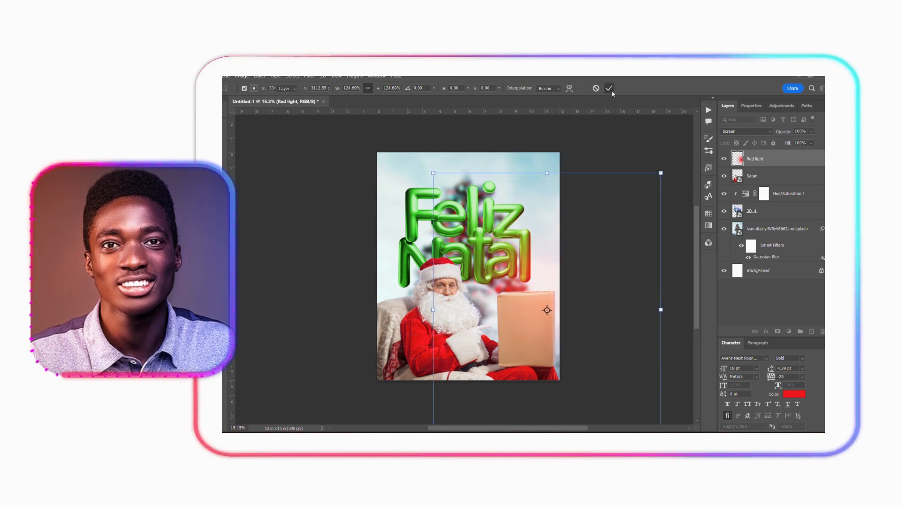
pyautogui.click(685, 201)
# - Add a new layer, set the foreground colour to white and paint one soft glow over the lettering with a brush of about 4075 px
pyautogui.click(811, 331)
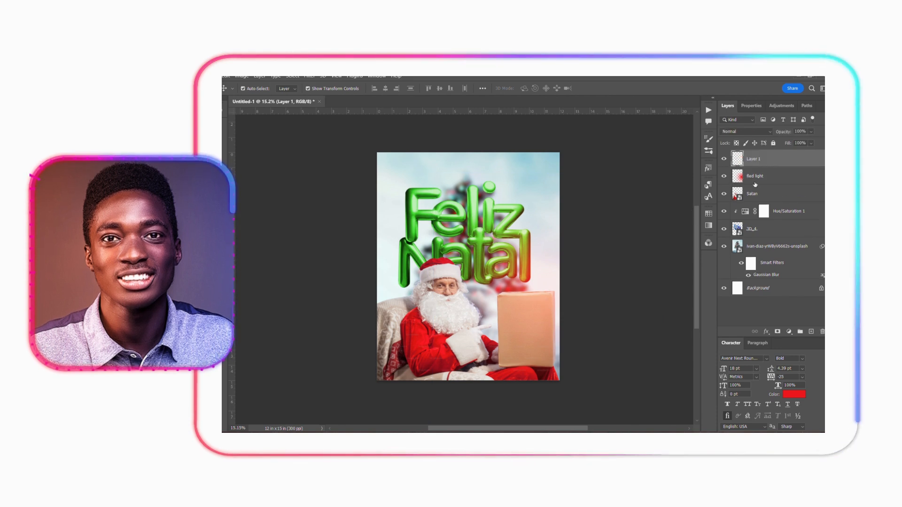
pyautogui.click(223, 346)
pyautogui.click(587, 288)
pyautogui.click(777, 284)
pyautogui.press(']')
pyautogui.press(']')
pyautogui.press(']')
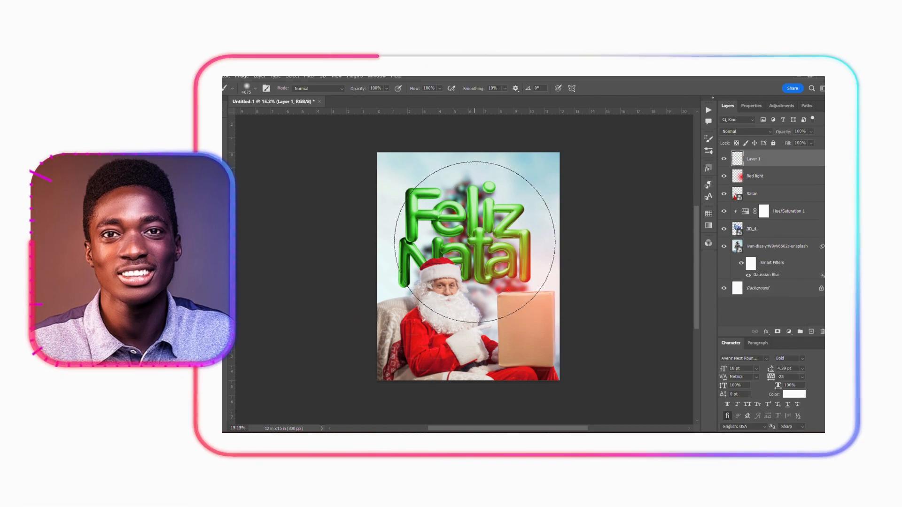
pyautogui.click(477, 238)
# - Move the white glow over Santa's armchair, rename its layer White light and set the blend mode to Screen
pyautogui.press('v')
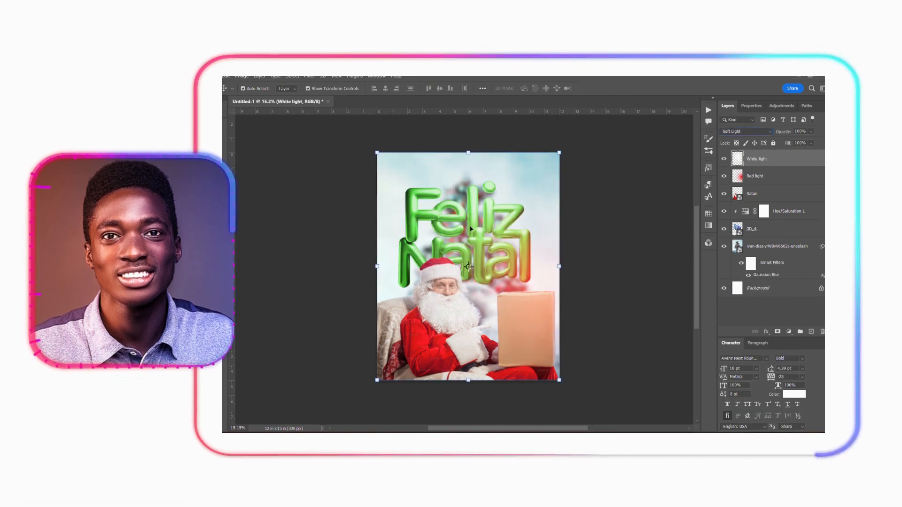
pyautogui.moveTo(475, 239); pyautogui.dragTo(396, 279)
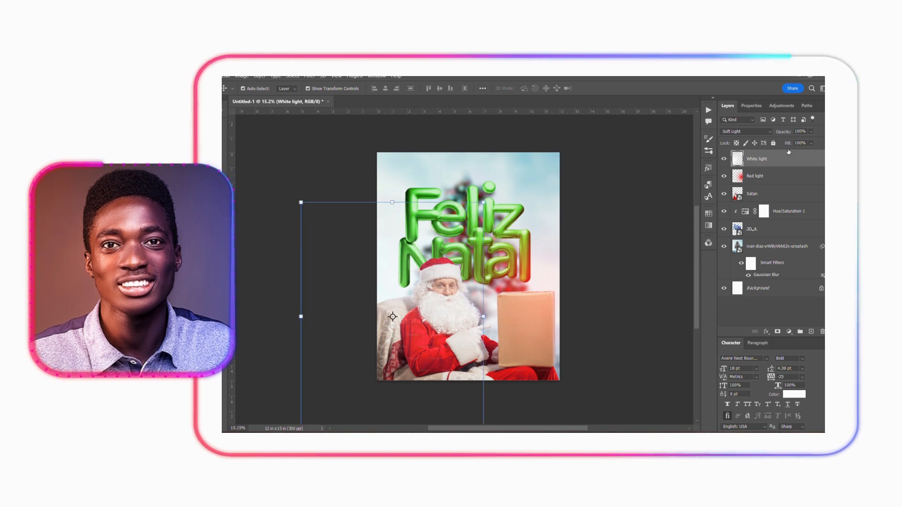
pyautogui.click(756, 132)
pyautogui.click(735, 183)
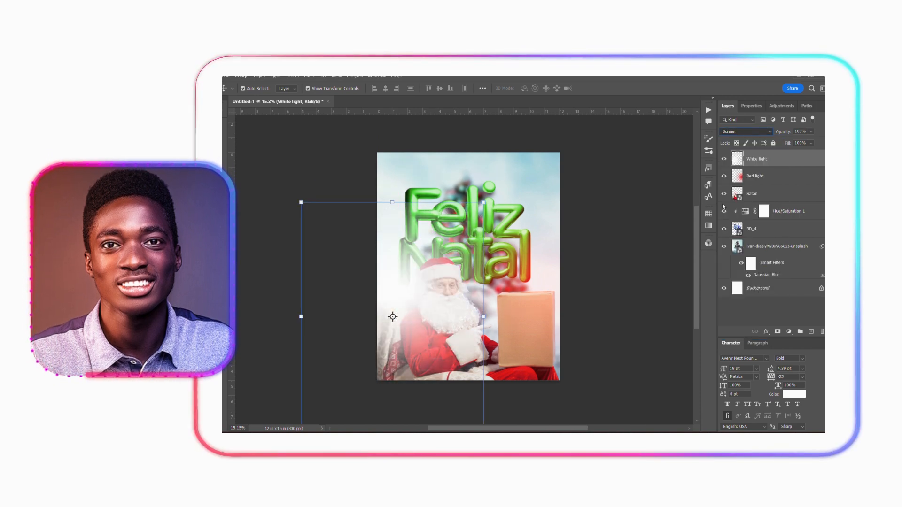
# - Scale the white glow to about 101% and shift it up and outward past the poster's left edge
pyautogui.moveTo(410, 292); pyautogui.dragTo(383, 286)
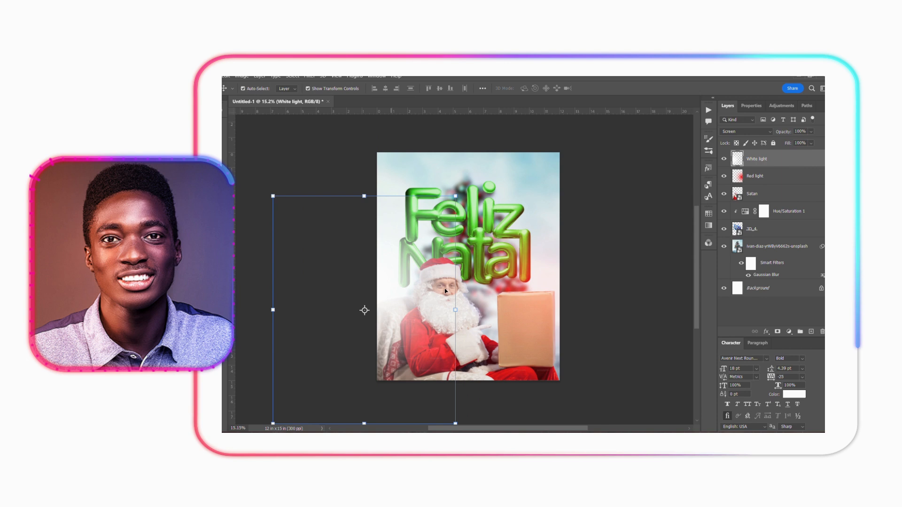
pyautogui.moveTo(455, 310); pyautogui.dragTo(457, 309)
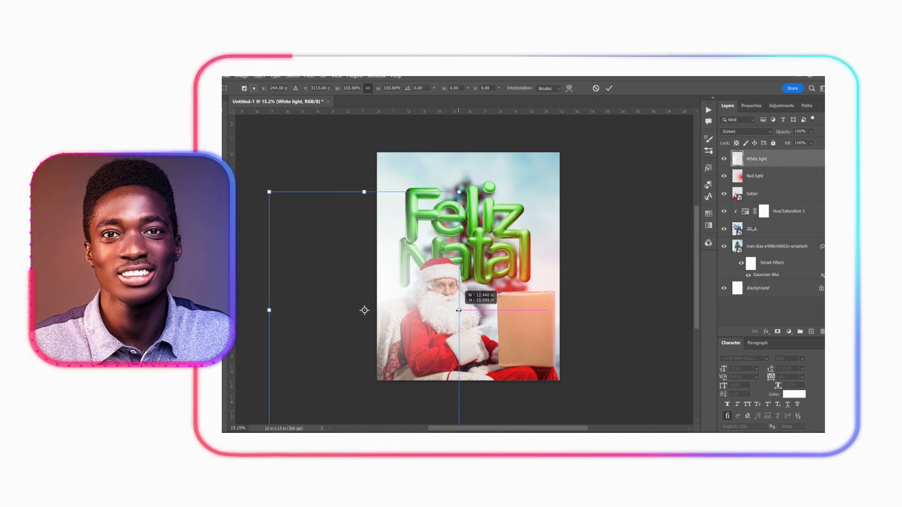
pyautogui.moveTo(389, 275); pyautogui.dragTo(372, 259)
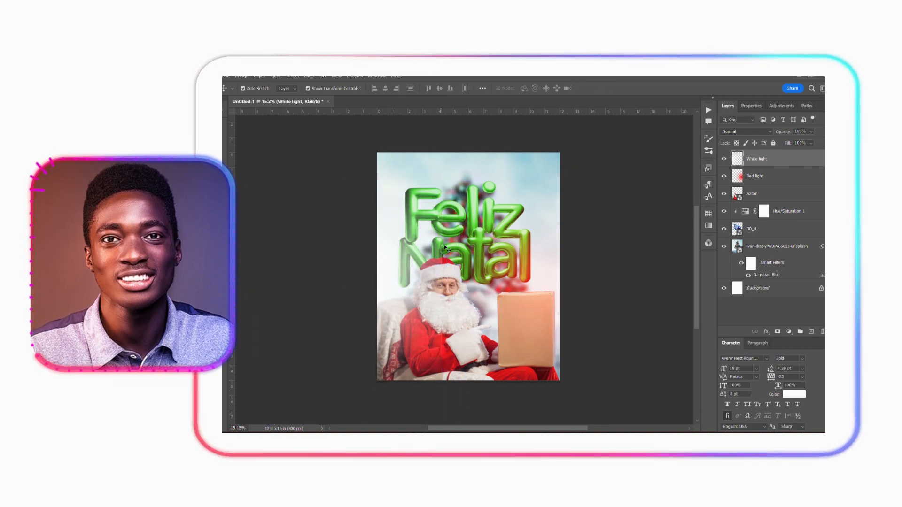
pyautogui.click(450, 400)
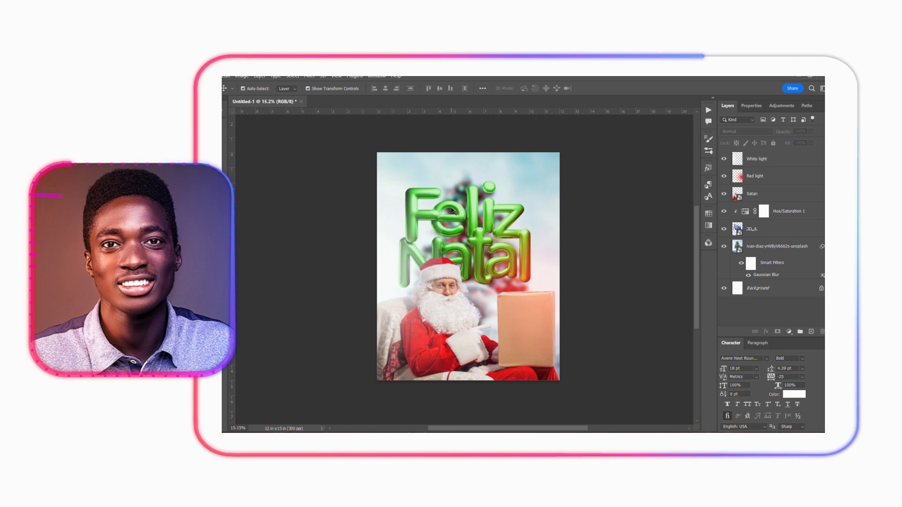
# - Mask the White light layer and paint black over Santa and the lettering with a soft brush of about 2079 px
pyautogui.click(754, 161)
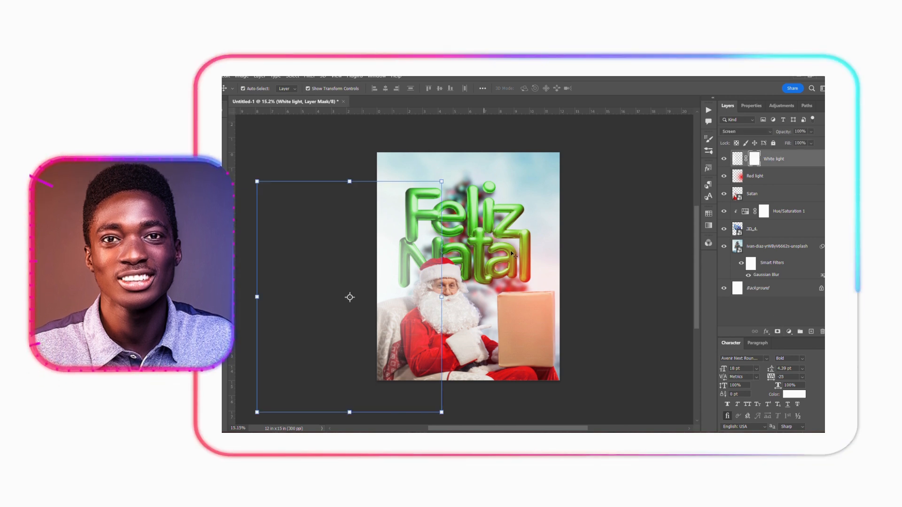
pyautogui.press('b')
pyautogui.moveTo(501, 261)
pyautogui.mouseDown()
pyautogui.moveTo(477, 258)
pyautogui.moveTo(498, 246)
pyautogui.moveTo(449, 249)
pyautogui.mouseUp()
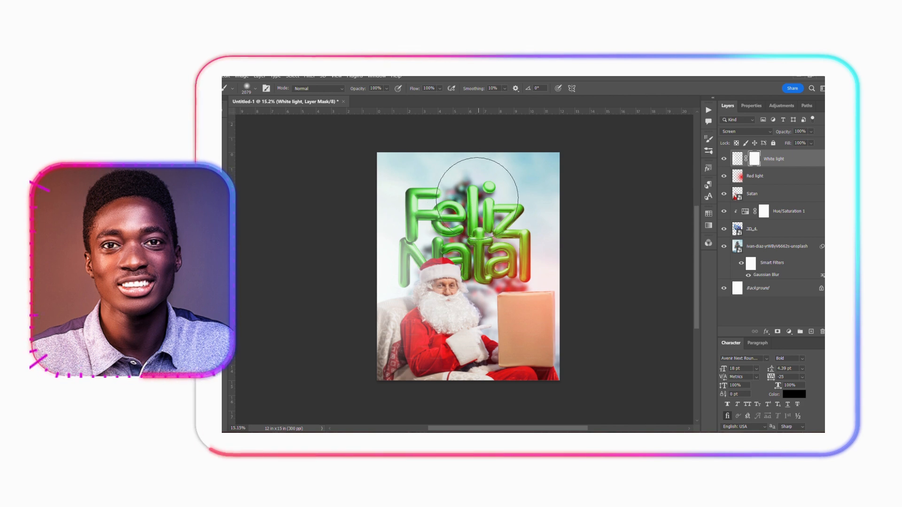
pyautogui.moveTo(485, 374)
pyautogui.mouseDown()
pyautogui.moveTo(446, 181)
pyautogui.moveTo(432, 177)
pyautogui.mouseUp()
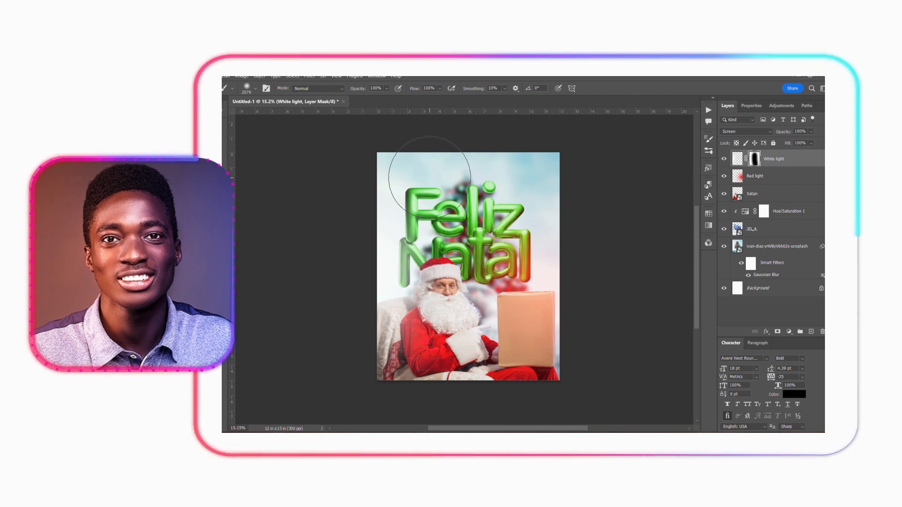
pyautogui.press('v')
pyautogui.click(514, 249)
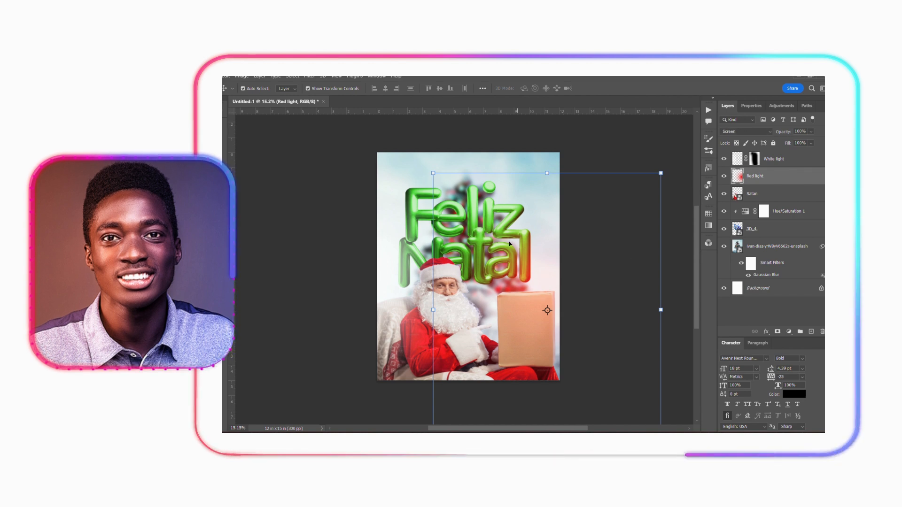
# - Add a green (038a00) Solid Color fill layer above the White light layer
pyautogui.click(780, 159)
pyautogui.click(788, 332)
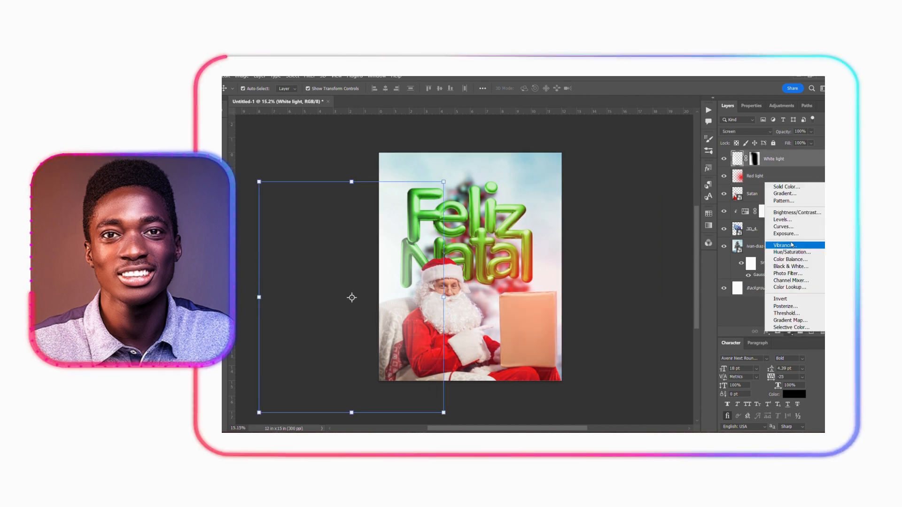
pyautogui.click(780, 182)
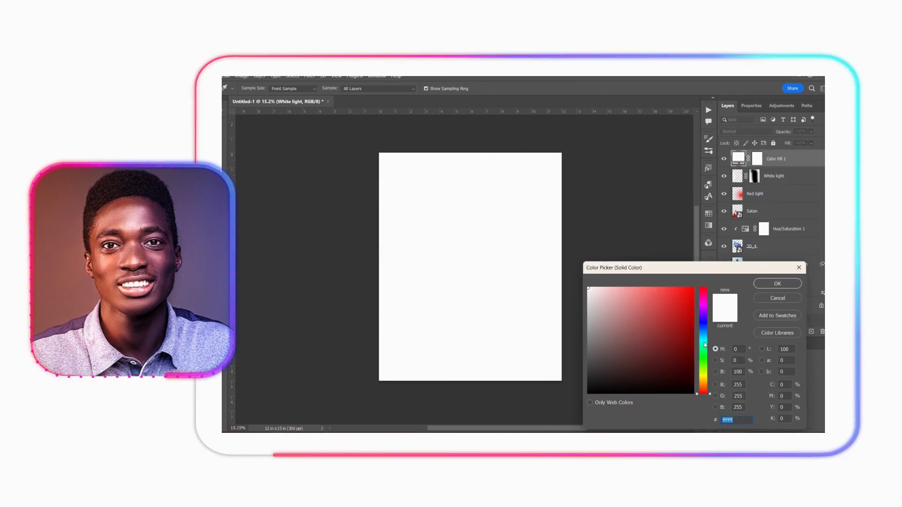
pyautogui.click(704, 359)
pyautogui.click(694, 333)
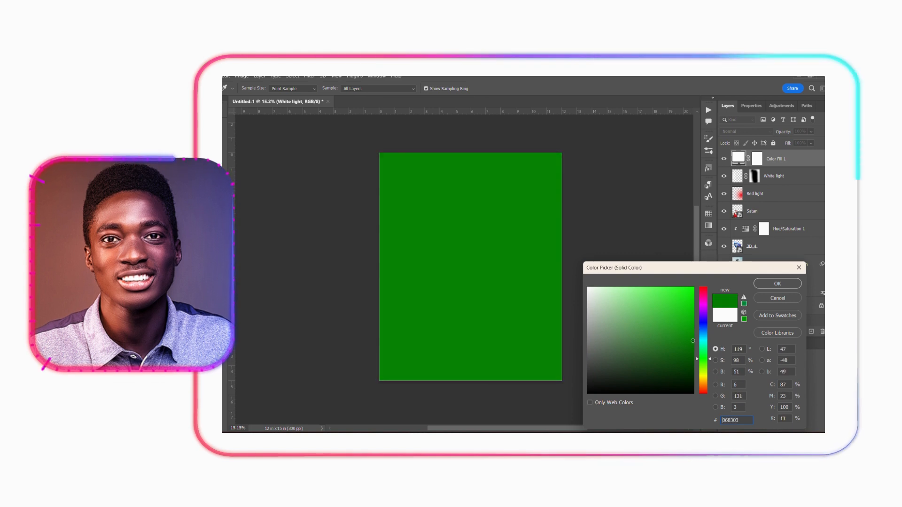
pyautogui.click(777, 283)
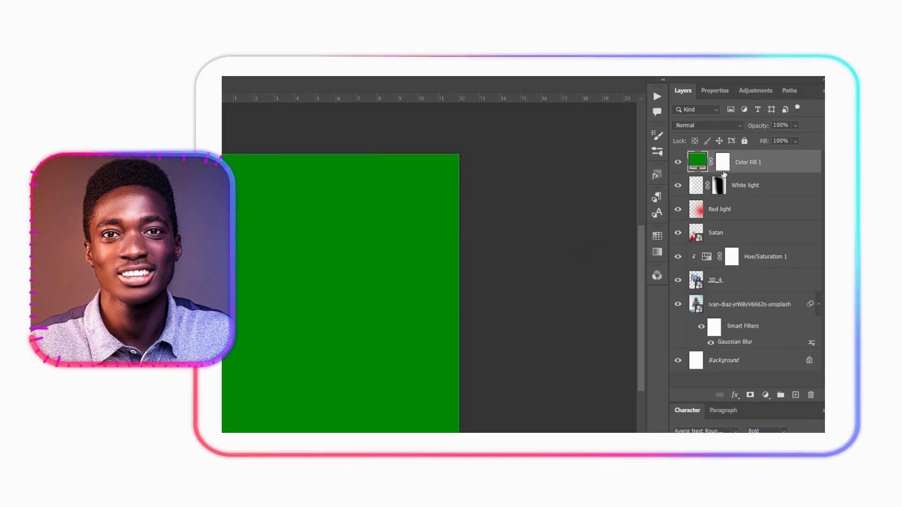
# - Invert the green fill's mask to black and paint white along the poster's bottom edge for a soft green fade
pyautogui.click(723, 163)
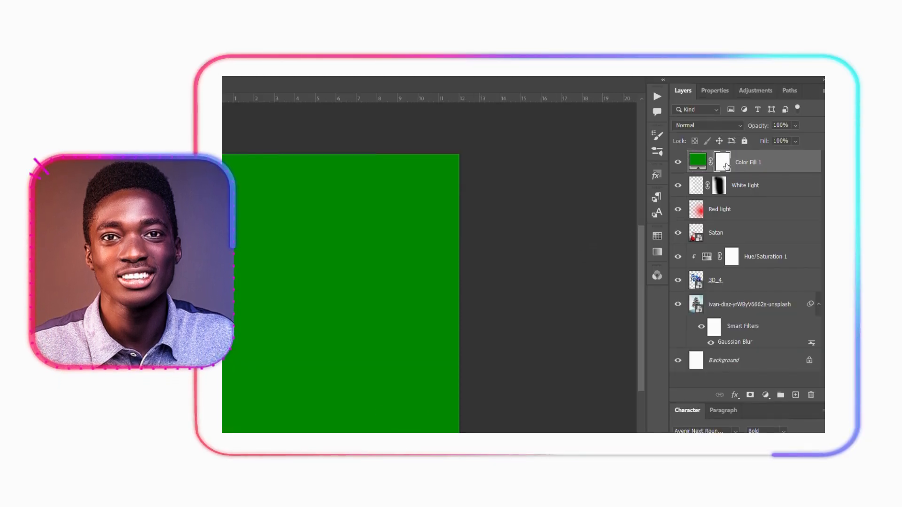
pyautogui.hotkey('ctrl', 'i')
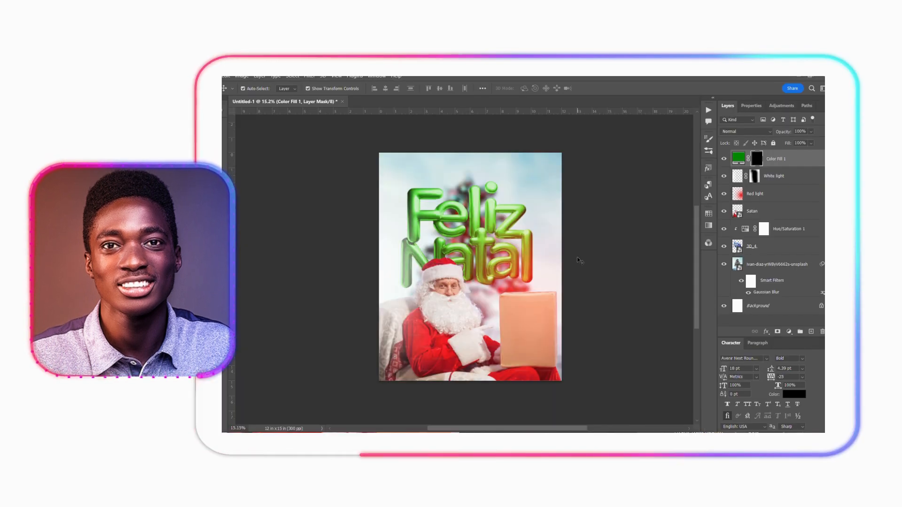
pyautogui.press('b')
pyautogui.moveTo(469, 242)
pyautogui.mouseDown()
pyautogui.moveTo(575, 243)
pyautogui.moveTo(559, 243)
pyautogui.mouseUp()
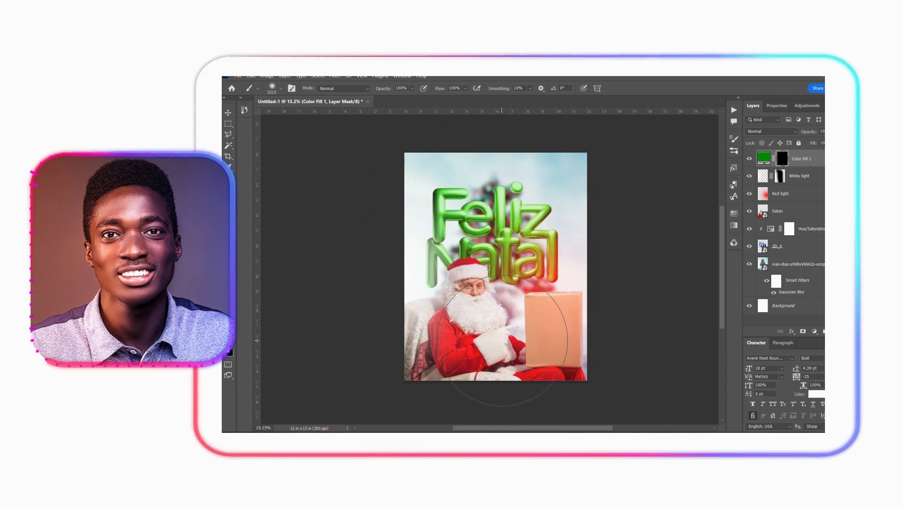
pyautogui.moveTo(393, 390)
pyautogui.mouseDown()
pyautogui.moveTo(545, 413)
pyautogui.moveTo(671, 409)
pyautogui.mouseUp()
pyautogui.press('v')
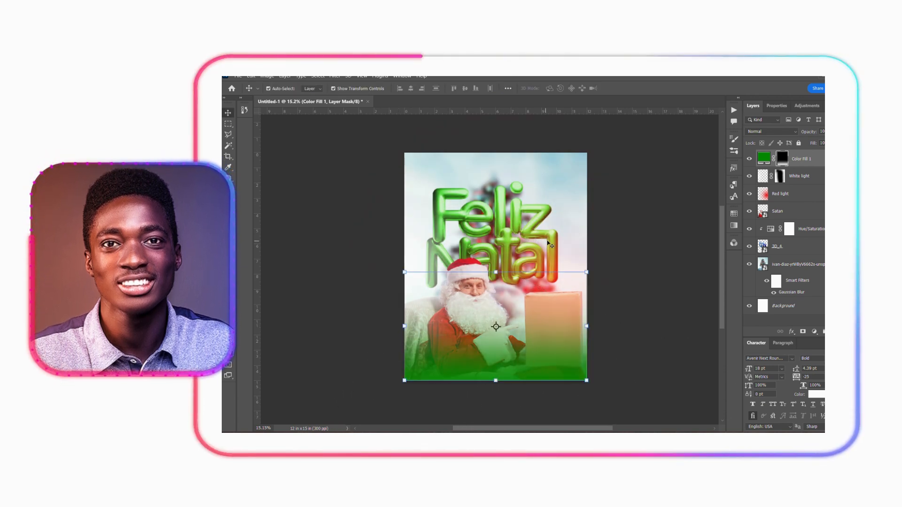
# - Darken the colour of the green fill layer to 024c00
pyautogui.doubleClick(763, 158)
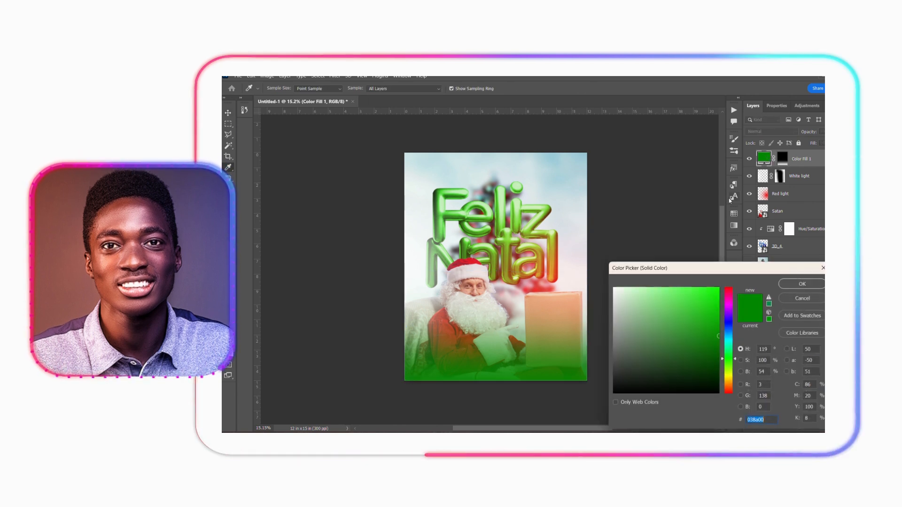
pyautogui.click(720, 357)
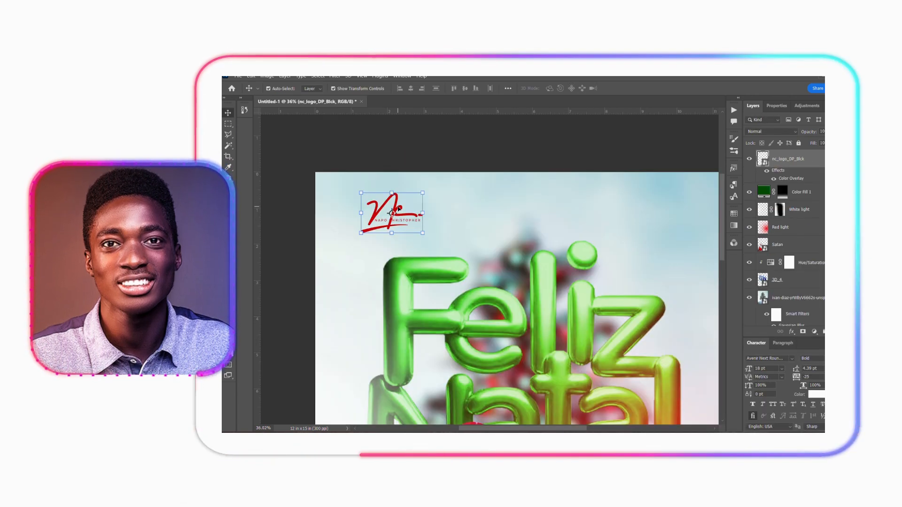
# - Place the nc_logo_DP_Blck logo with a red Color Overlay at the poster's top centre, above the lettering
pyautogui.moveTo(398, 209); pyautogui.dragTo(544, 209)
pyautogui.scroll(-2, 544, 209)
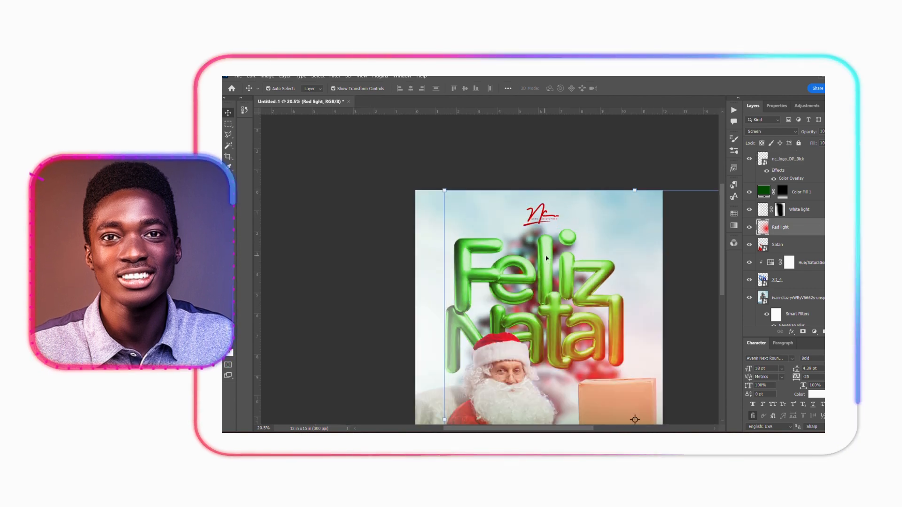
pyautogui.scroll(-3, 542, 246)
pyautogui.scroll(2, 550, 258)
pyautogui.scroll(-1, 550, 258)
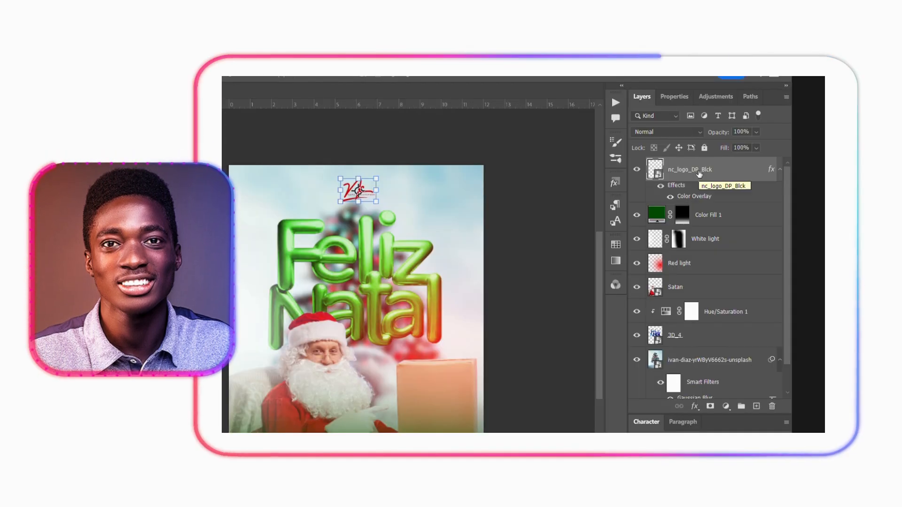
# - Group all layers above the background and name the group Flyer 1
pyautogui.hotkey('ctrl', 'alt', 'a')
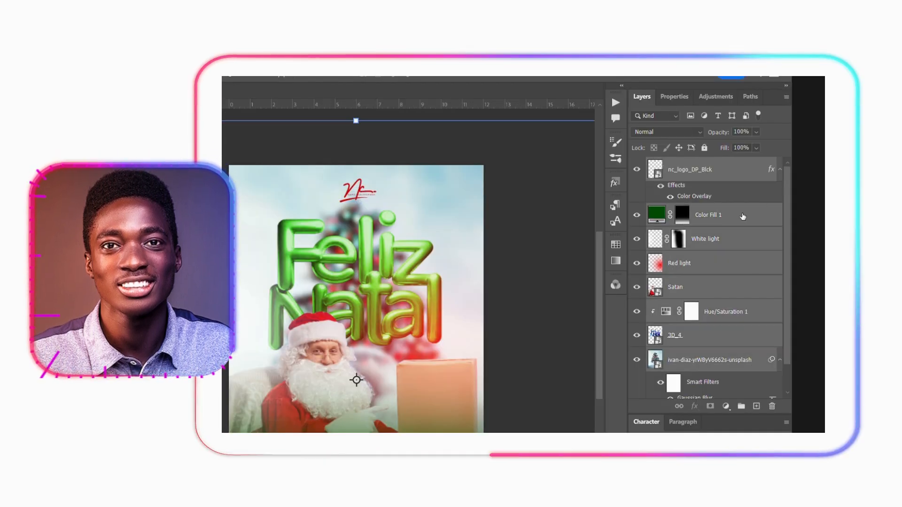
pyautogui.hotkey('ctrl', 'g')
pyautogui.doubleClick(679, 164)
pyautogui.write('Flyer 1')
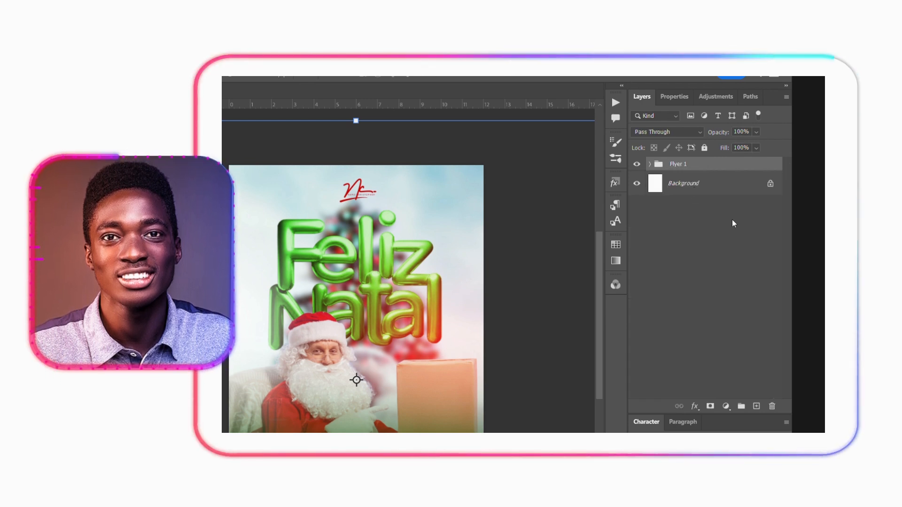
# - Merge a duplicate of the Flyer 1 group and paste a copy of its full canvas area as a new layer
pyautogui.hotkey('ctrl', 'j')
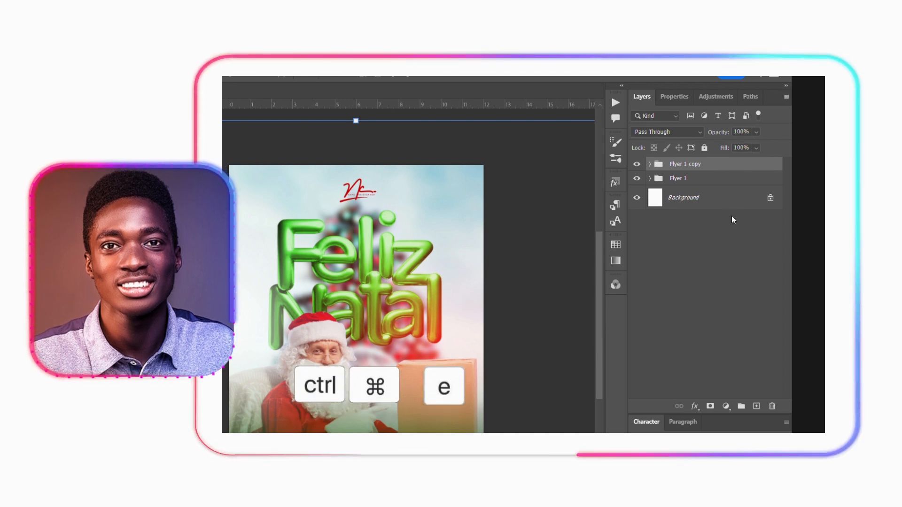
pyautogui.hotkey('ctrl', 'e')
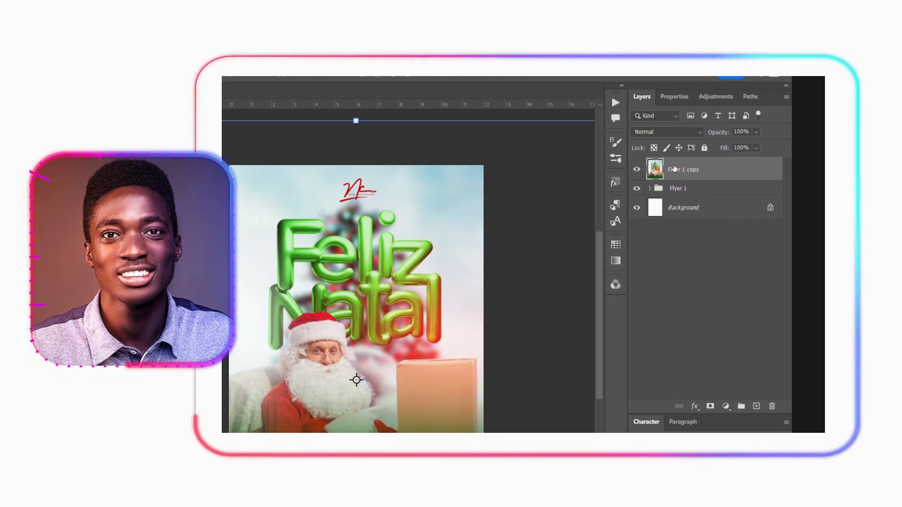
pyautogui.hotkey('ctrl', 'a')
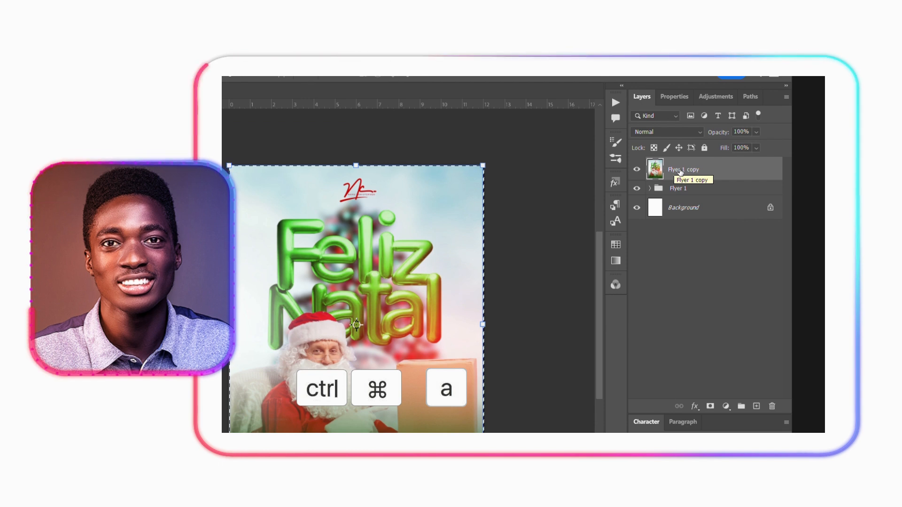
pyautogui.hotkey('ctrl', 'c')
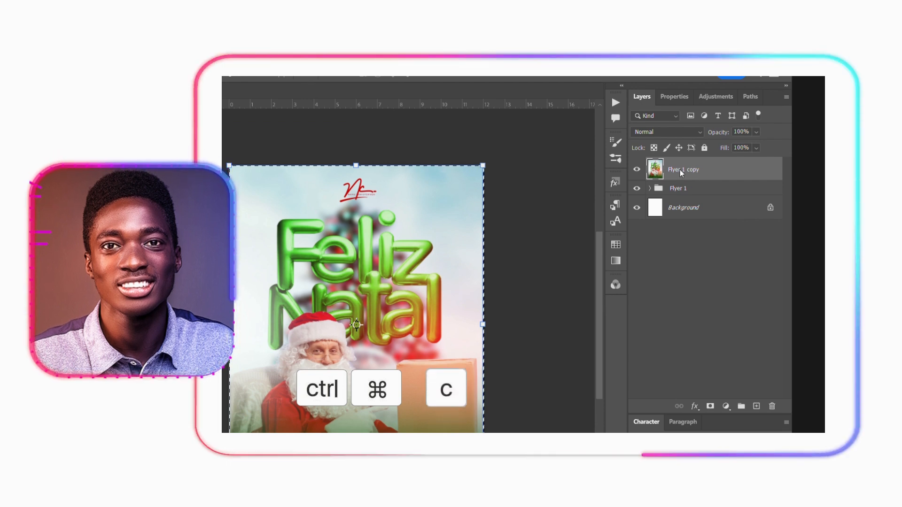
pyautogui.hotkey('ctrl', 'v')
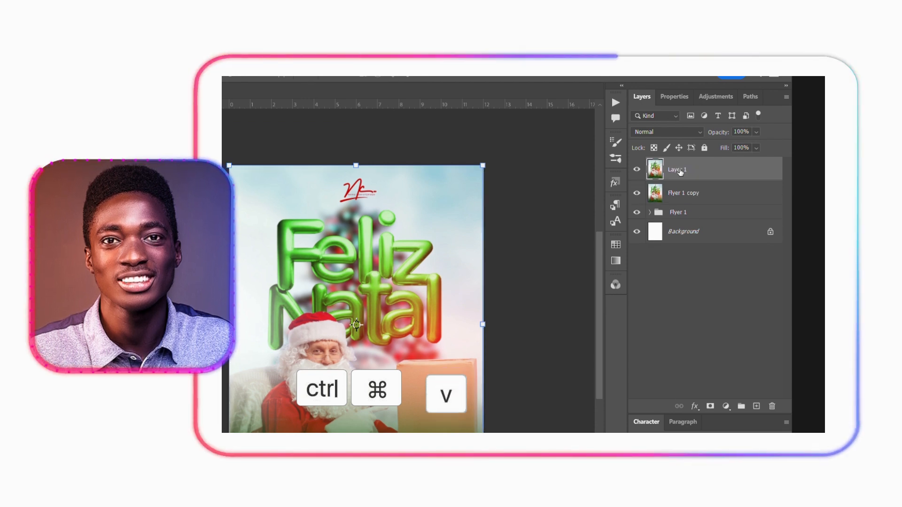
# - Convert the pasted Layer 1 to a smart object and delete the merged Flyer 1 copy layer
pyautogui.rightClick(681, 172)
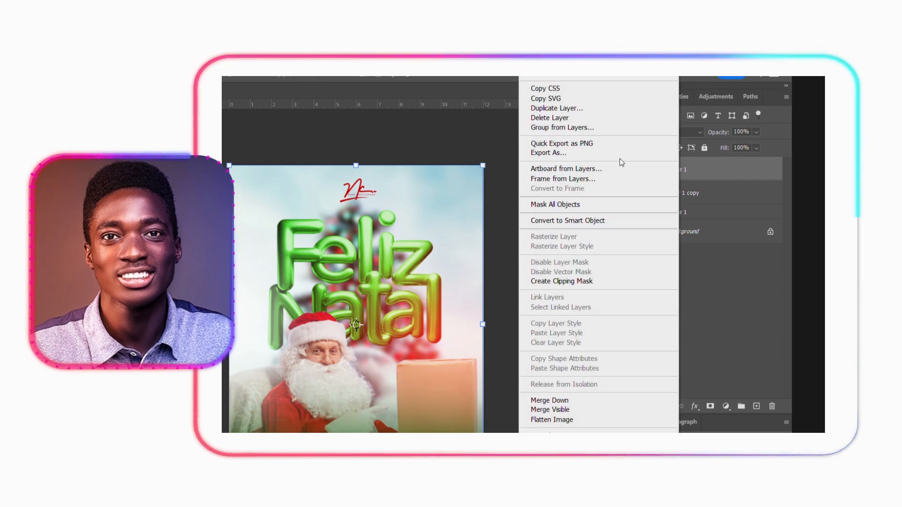
pyautogui.click(590, 223)
pyautogui.click(678, 193)
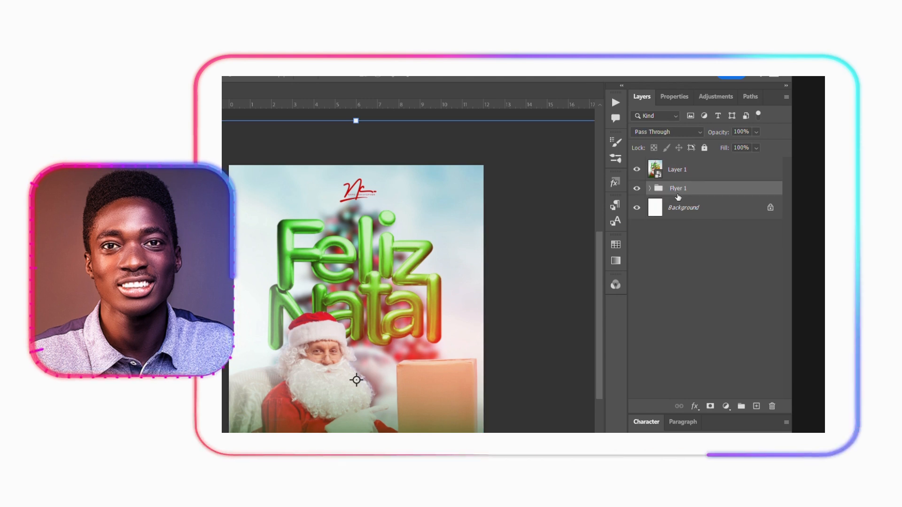
# - Apply Camera Raw Filter to Layer 1 with exposure -0.15, contrast +6, highlights -39, shadows +33, whites +11, blacks -17, vibrance +12 and saturation -1
pyautogui.click(684, 173)
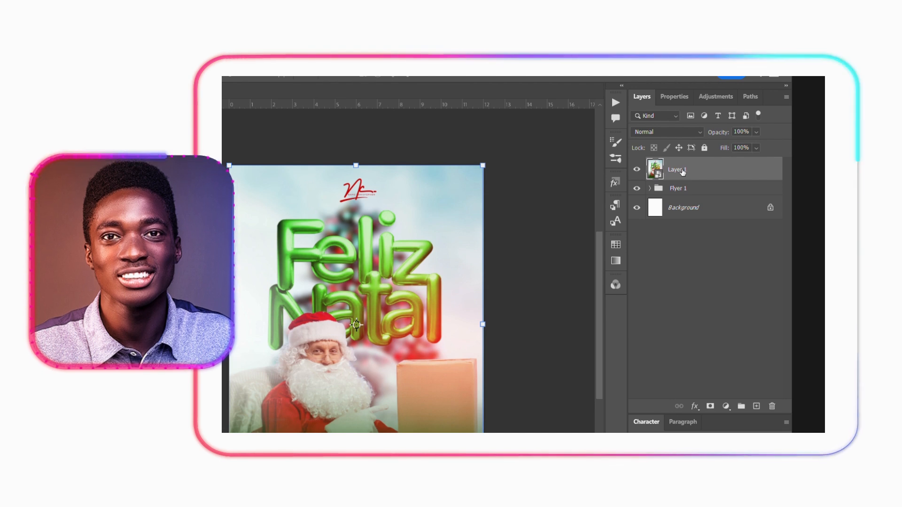
pyautogui.hotkey('ctrl', 'shift', 'a')
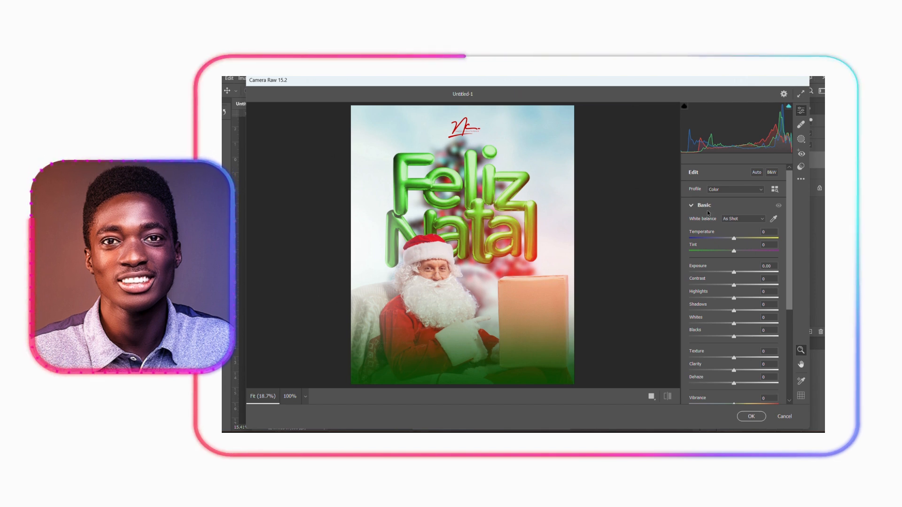
pyautogui.scroll(-5, 723, 249)
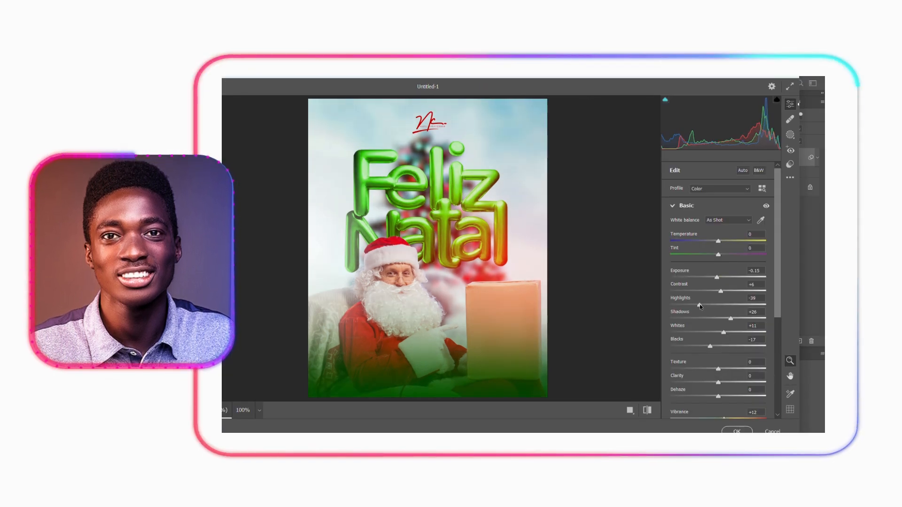
pyautogui.scroll(-2, 714, 286)
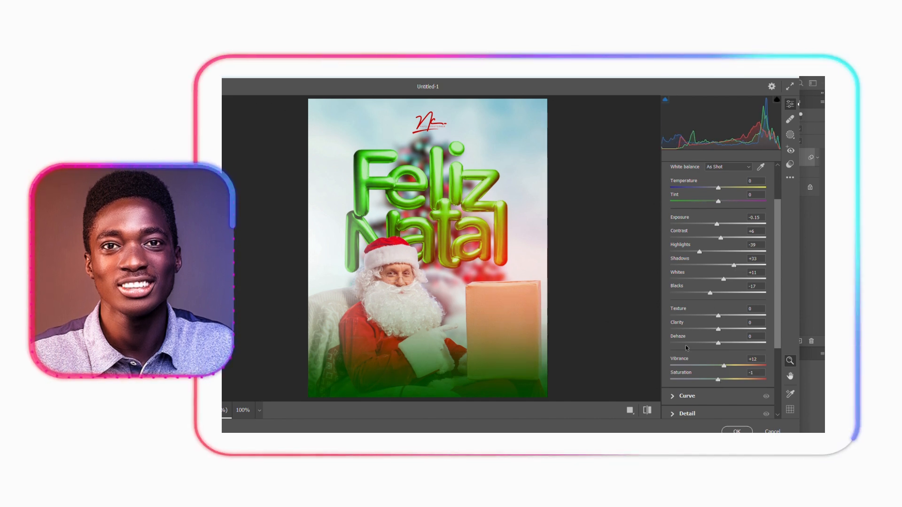
# - Set the Camera Raw temperature to -1 and tint to +17, and apply the grading to Layer 1
pyautogui.scroll(2, 711, 226)
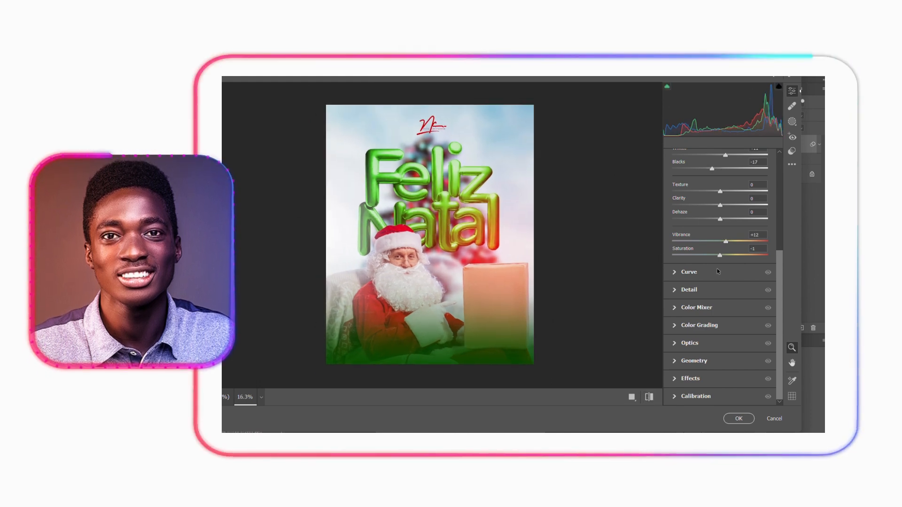
pyautogui.scroll(5, 727, 310)
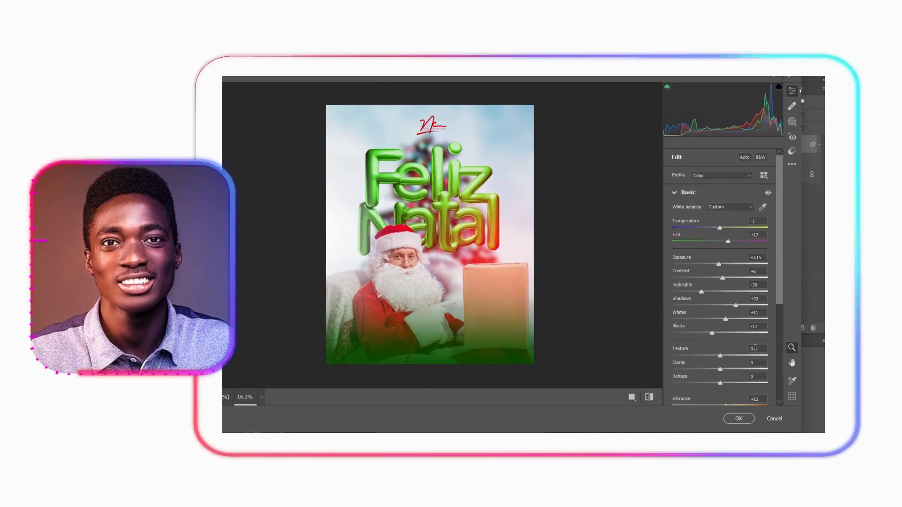
pyautogui.click(742, 417)
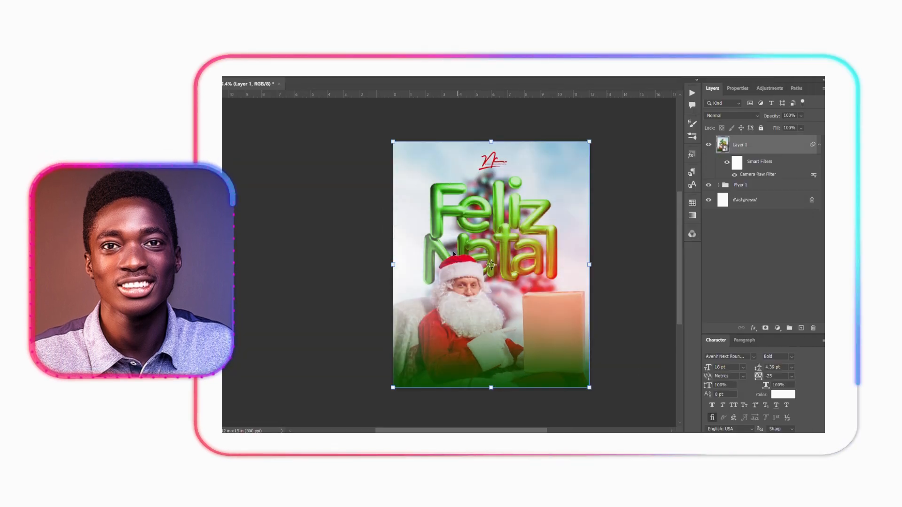
# - Replace the single Santa in the Flyer 1 group with the Santa and wife image, placed in front of the lettering across the poster's lower part
pyautogui.scroll(-1, 576, 306)
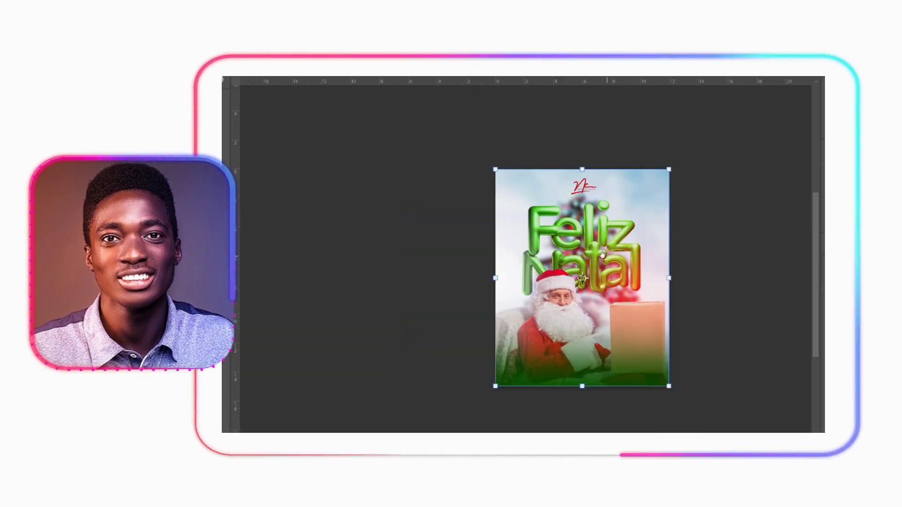
pyautogui.moveTo(602, 255); pyautogui.dragTo(526, 256)
pyautogui.scroll(1, 506, 258)
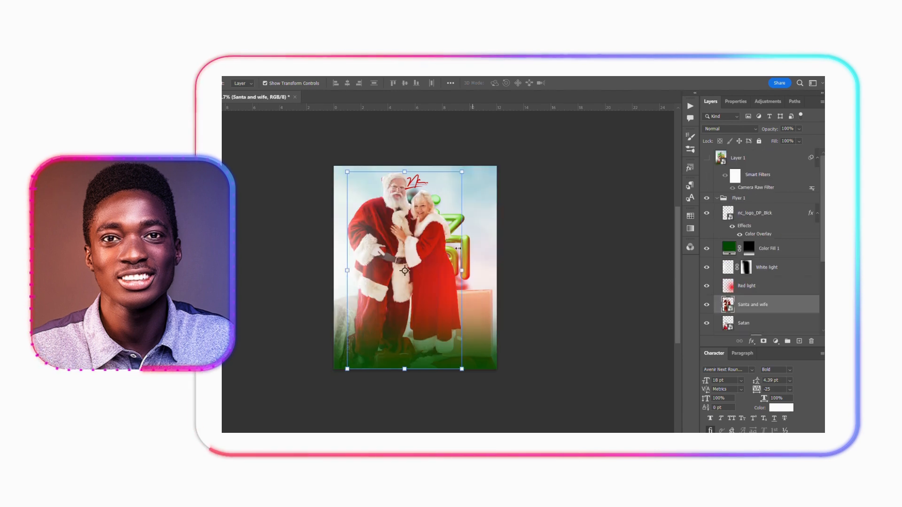
pyautogui.moveTo(462, 273); pyautogui.dragTo(471, 409)
pyautogui.moveTo(453, 306); pyautogui.dragTo(456, 307)
pyautogui.click(584, 83)
pyautogui.click(600, 140)
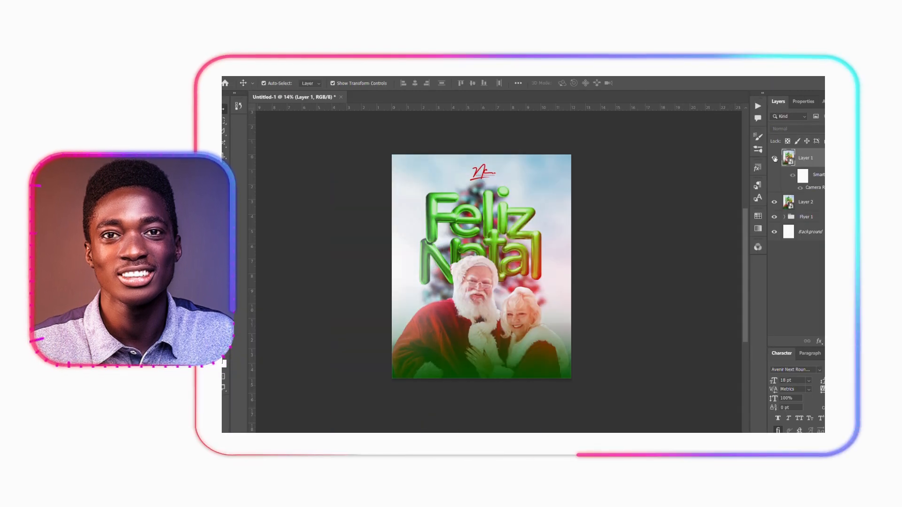
# - Toggle Layer 1's visibility to compare the poster with and without the Camera Raw grading
pyautogui.click(775, 159)
pyautogui.click(774, 158)
pyautogui.click(775, 159)
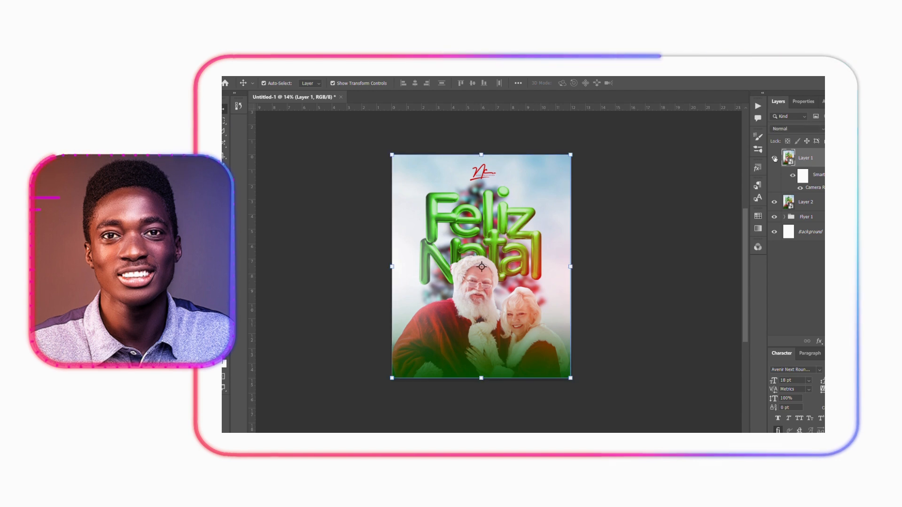
pyautogui.click(775, 159)
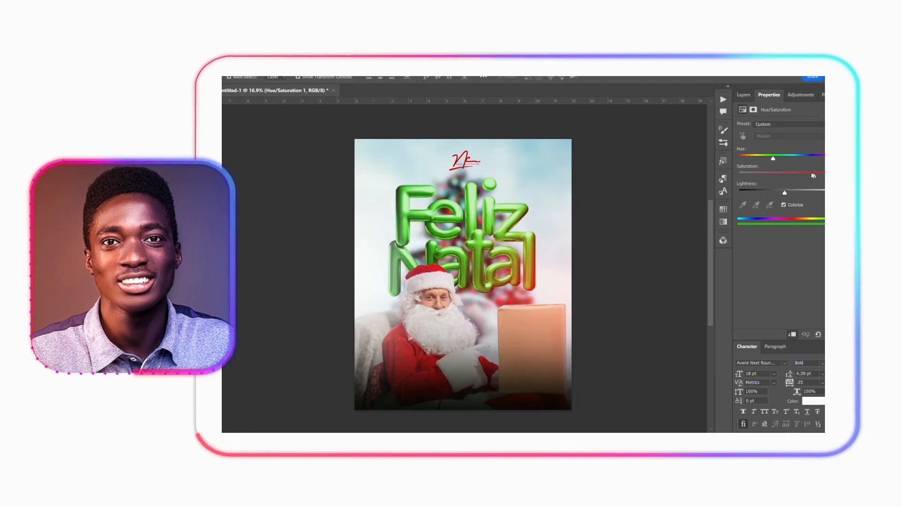
# - Recolour the Feliz Natal lettering red by lowering the hue of its colorized Hue/Saturation 1 adjustment to the minimum
pyautogui.moveTo(772, 159); pyautogui.dragTo(730, 157)
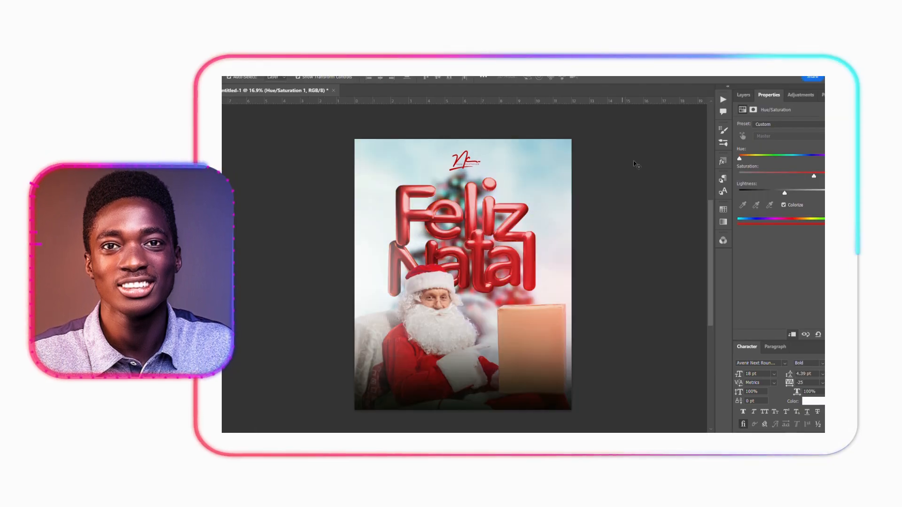
pyautogui.click(744, 96)
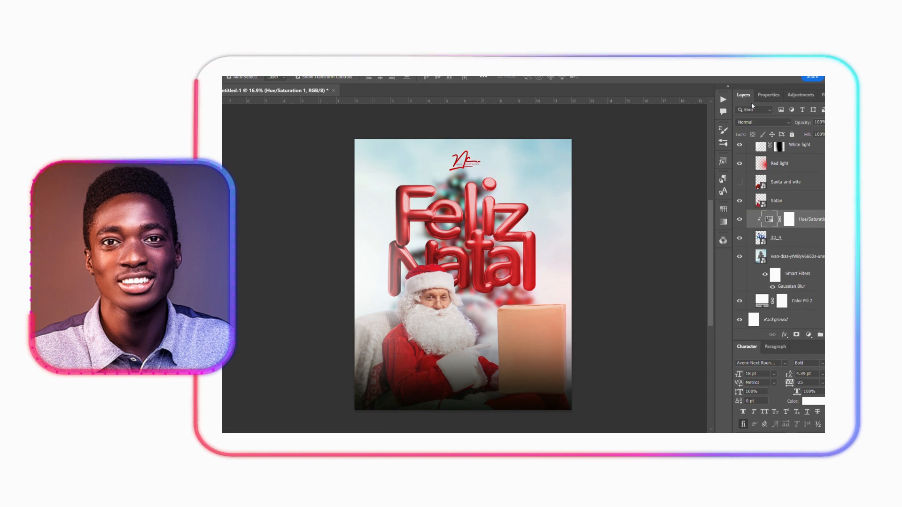
# - Change the Color Fill 1 fade along the poster's lower edge to a near-black red, hex 0d0101
pyautogui.scroll(-1, 568, 255)
pyautogui.click(504, 393)
pyautogui.doubleClick(762, 150)
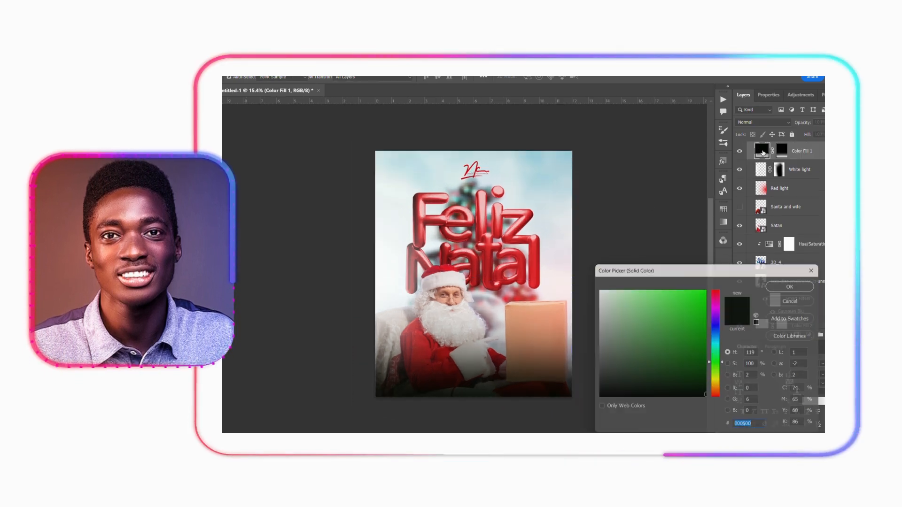
pyautogui.click(703, 366)
pyautogui.moveTo(702, 367)
pyautogui.mouseDown()
pyautogui.moveTo(654, 321)
pyautogui.moveTo(694, 368)
pyautogui.mouseUp()
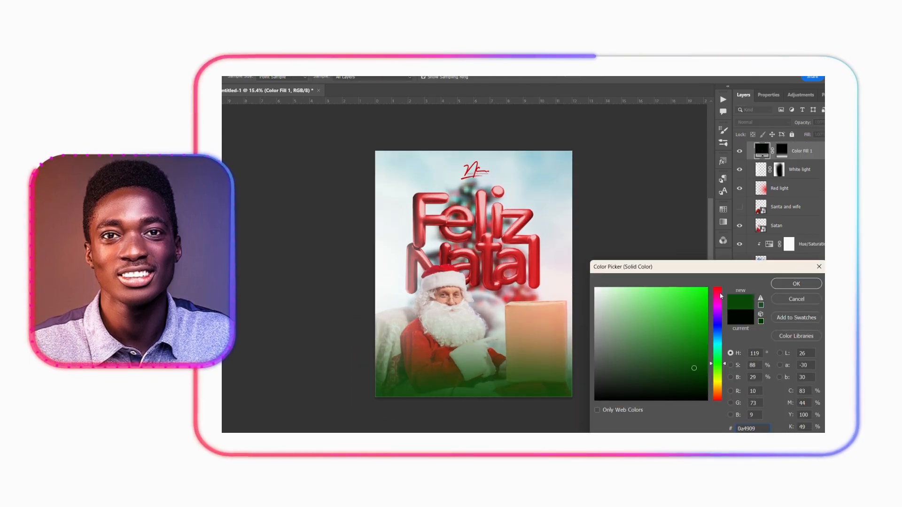
pyautogui.click(717, 288)
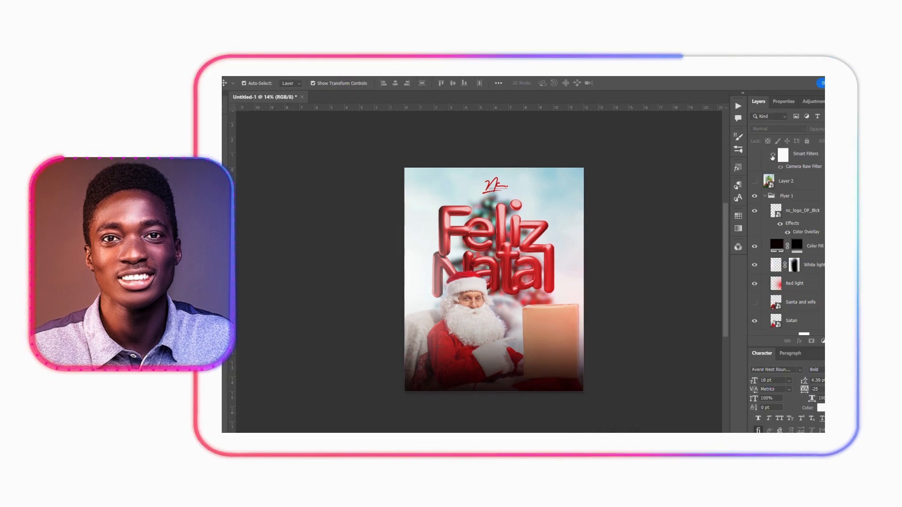
pyautogui.scroll(1, 772, 158)
pyautogui.click(765, 216)
pyautogui.click(786, 216)
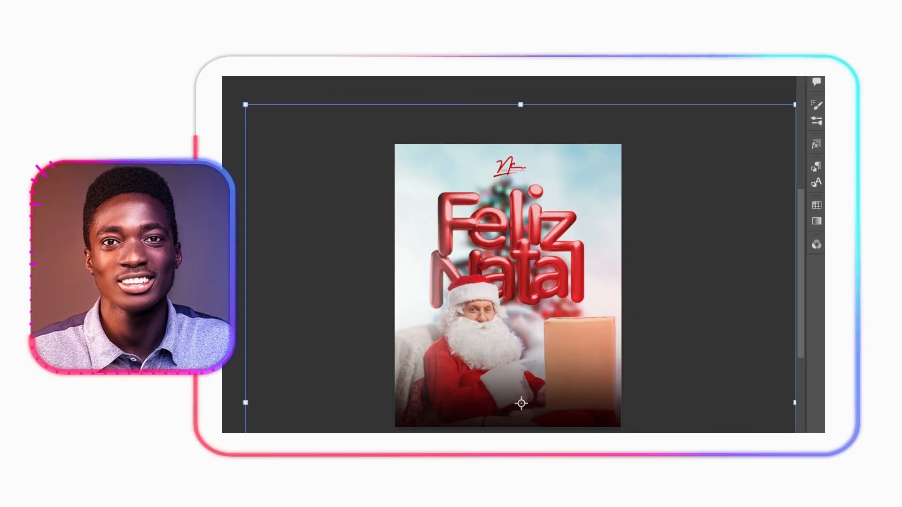